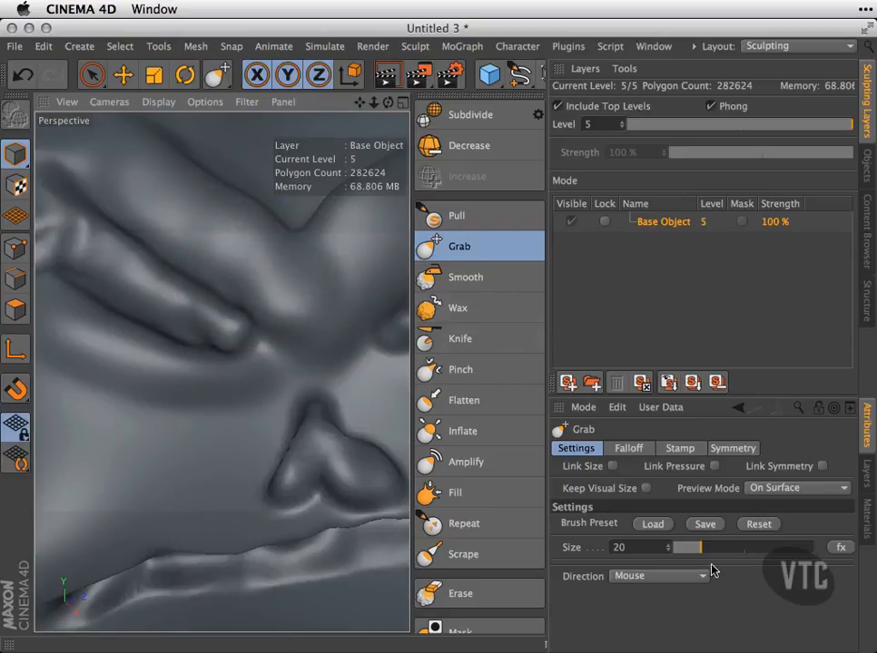
- Reshape the brow and outer eye area, plus the lower cheek, with the Grab brush at size 45 and then 34
left_click_drag(694, 555, 735, 550)
left_click_drag(212, 260, 215, 286)
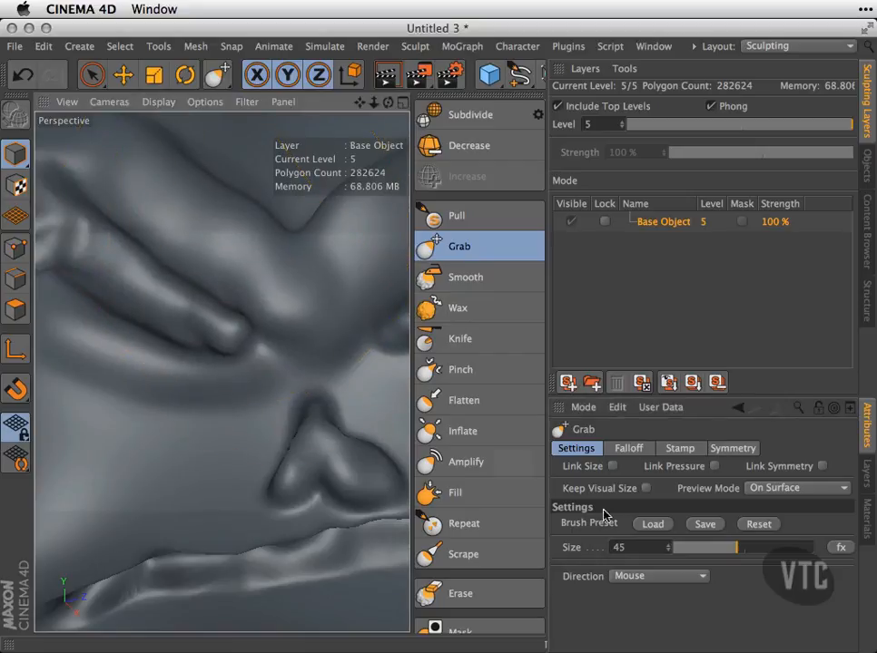
left_click_drag(736, 553, 720, 551)
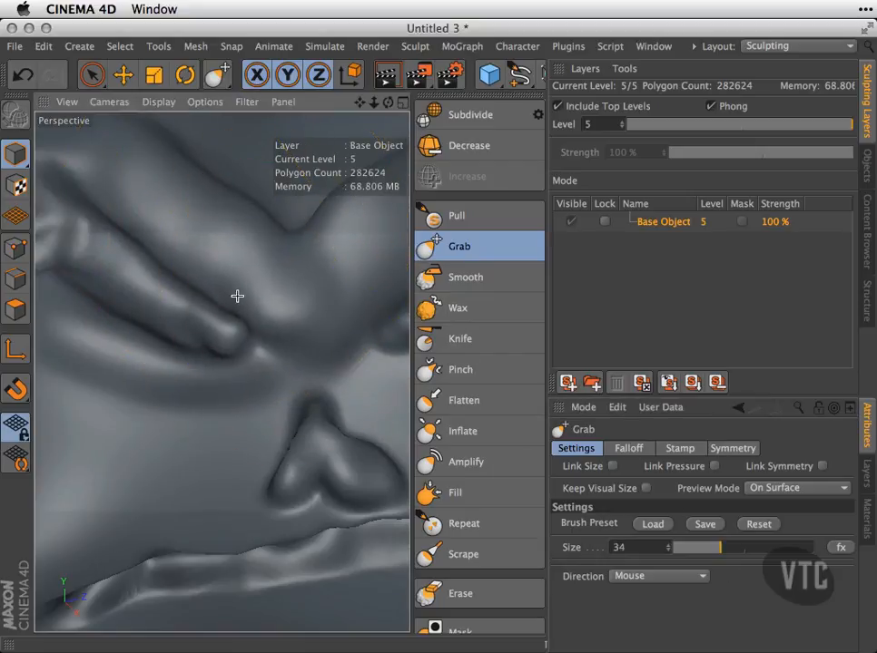
right_click_drag(296, 328, 229, 326, "alt")
left_click_drag(183, 285, 219, 243)
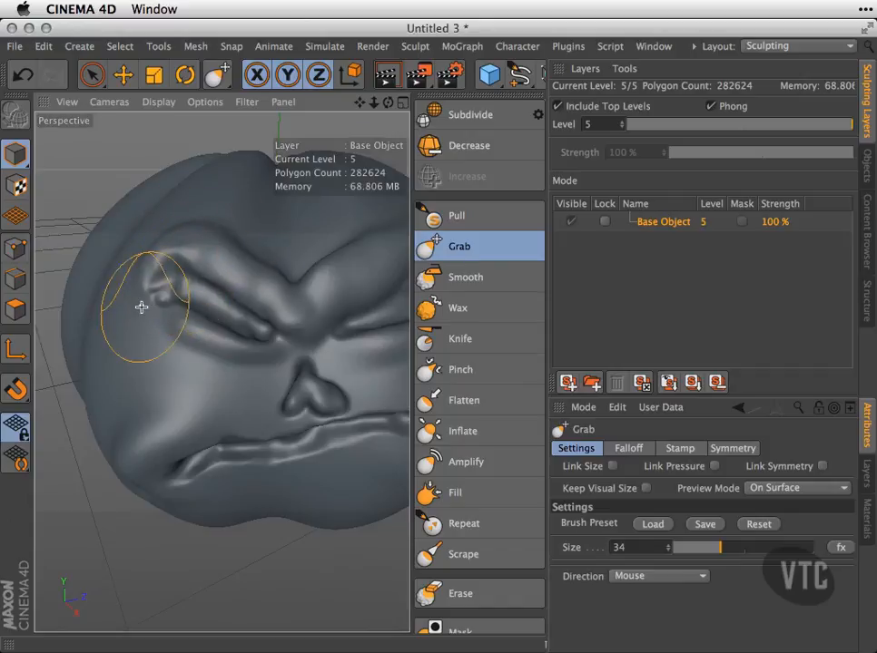
left_click_drag(125, 422, 240, 498, "alt")
left_click_drag(106, 474, 91, 466)
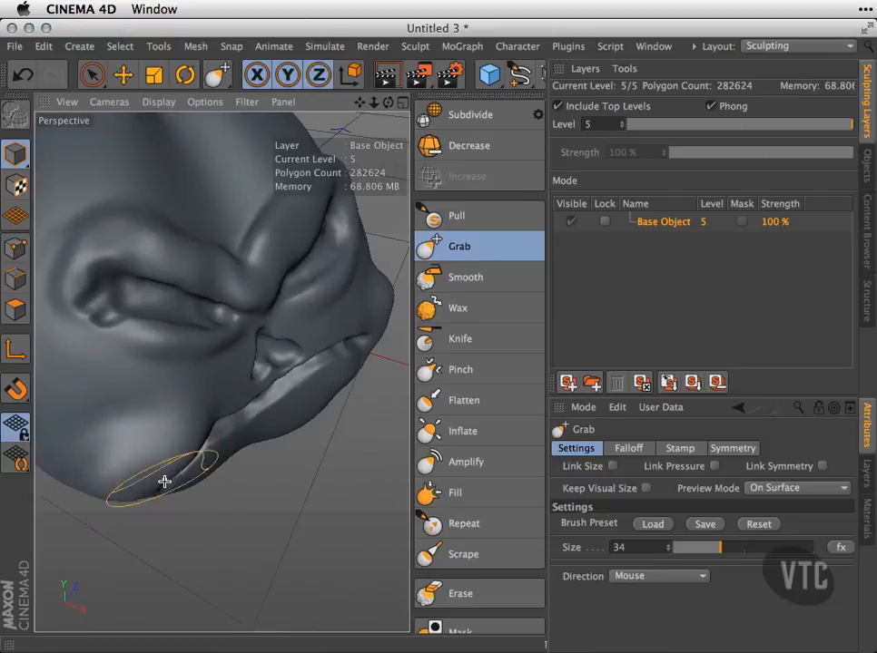
- Set the Grab brush size to 25 and push the lower lip up toward the upper lip beside the nose
mouse_move(321, 487)
left_mouse_down("alt")
mouse_move(296, 504)
mouse_move(225, 414)
mouse_move(247, 413)
left_mouse_up("alt")
mouse_move(305, 499)
left_mouse_down("alt")
mouse_move(261, 459)
mouse_move(316, 379)
left_mouse_up("alt")
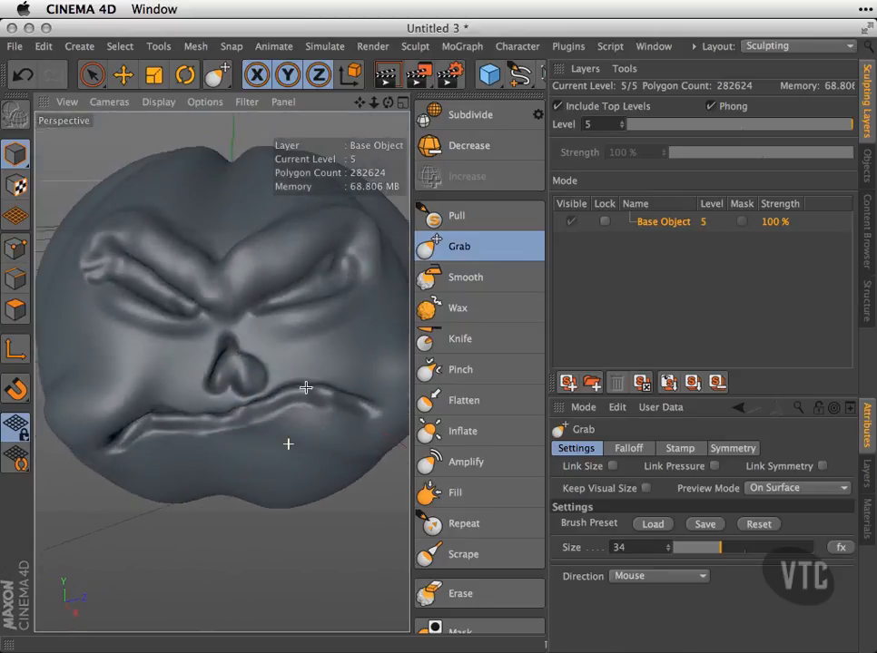
left_click(717, 549)
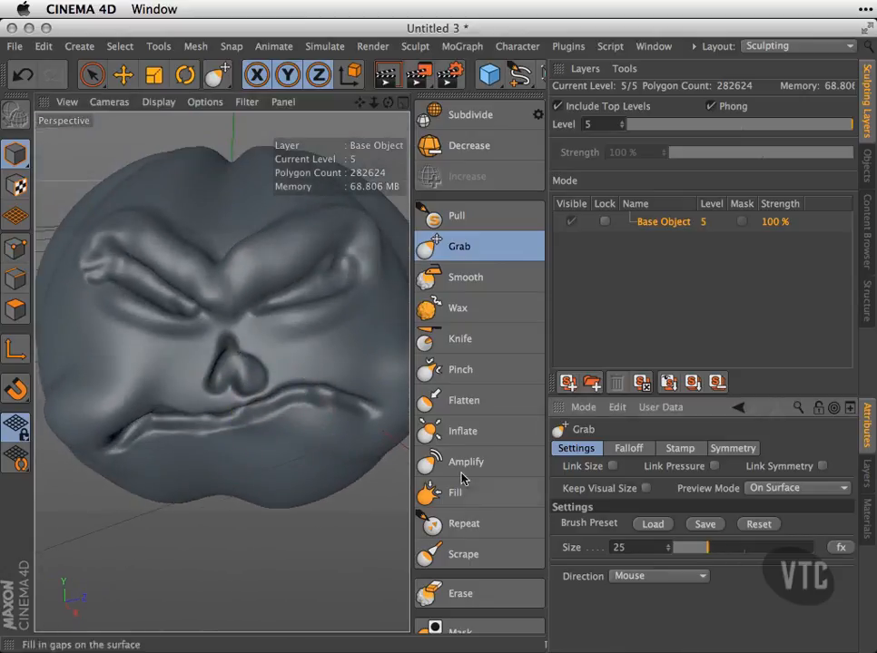
left_click_drag(285, 428, 283, 418)
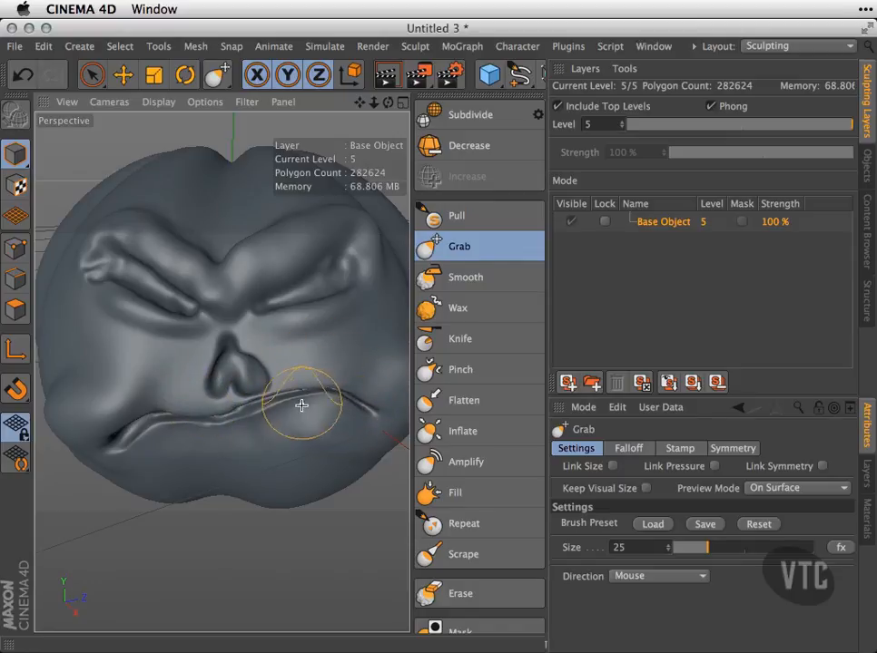
- Tighten the lip crease near the mouth corner with the Pinch brush
scroll(303, 406, "up", 6)
left_click_drag(356, 337, 137, 309, "alt")
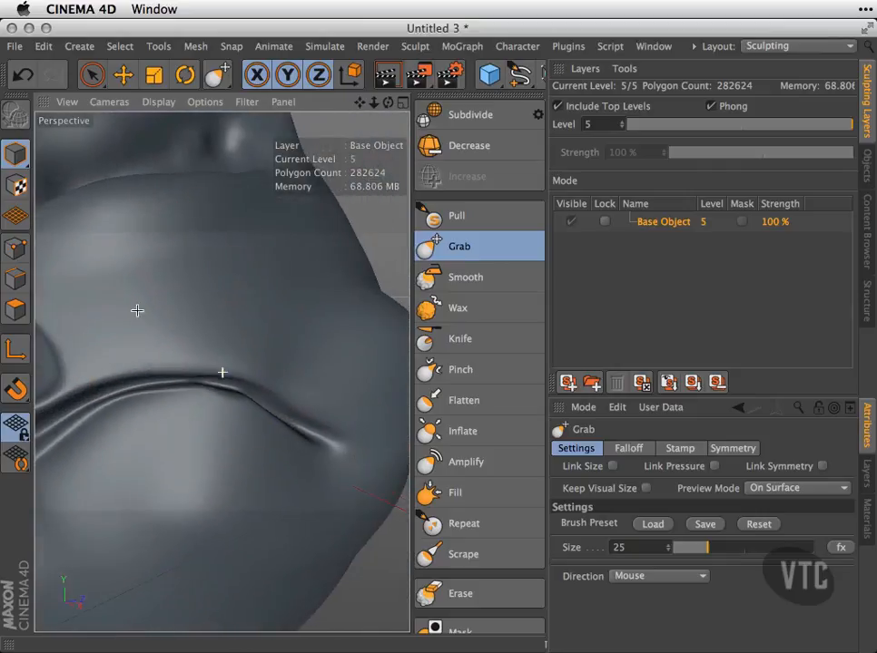
left_click(459, 367)
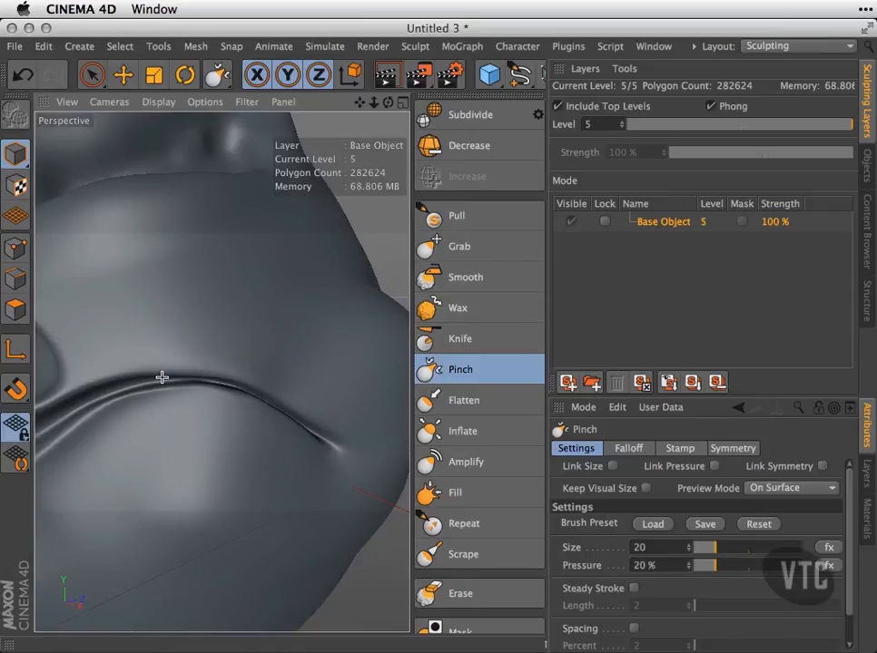
mouse_move(121, 391)
left_mouse_down()
mouse_move(111, 386)
mouse_move(219, 409)
left_mouse_up()
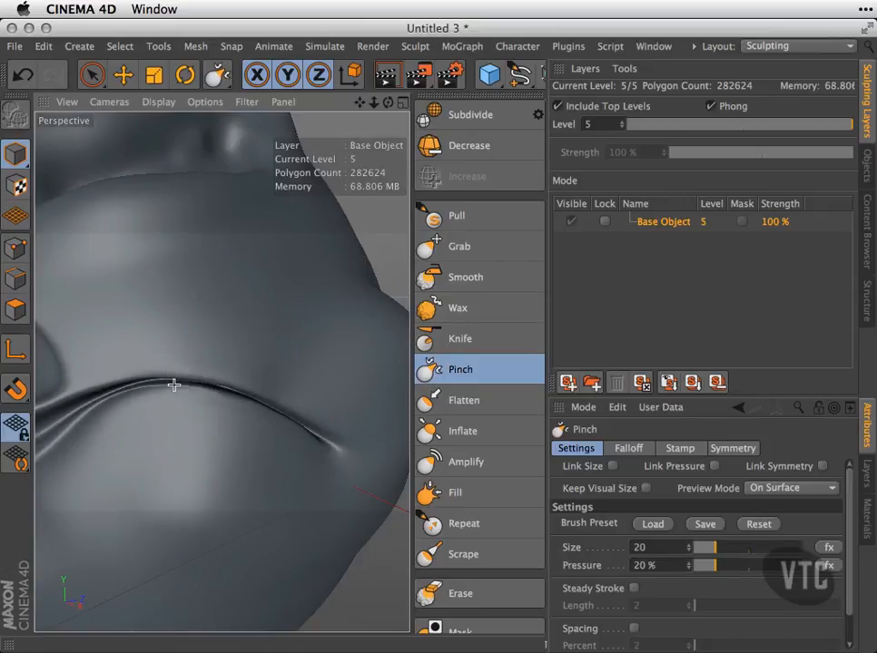
- Sharpen the outline of the nose and the groove between the nostrils with the Pinch brush
scroll(255, 393, "down", 5)
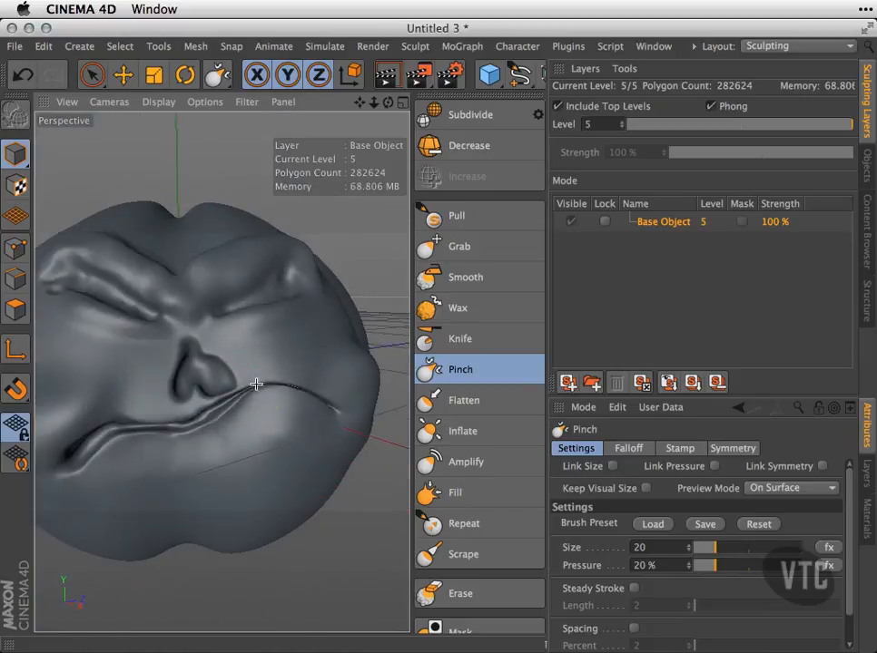
scroll(245, 363, "up", 5)
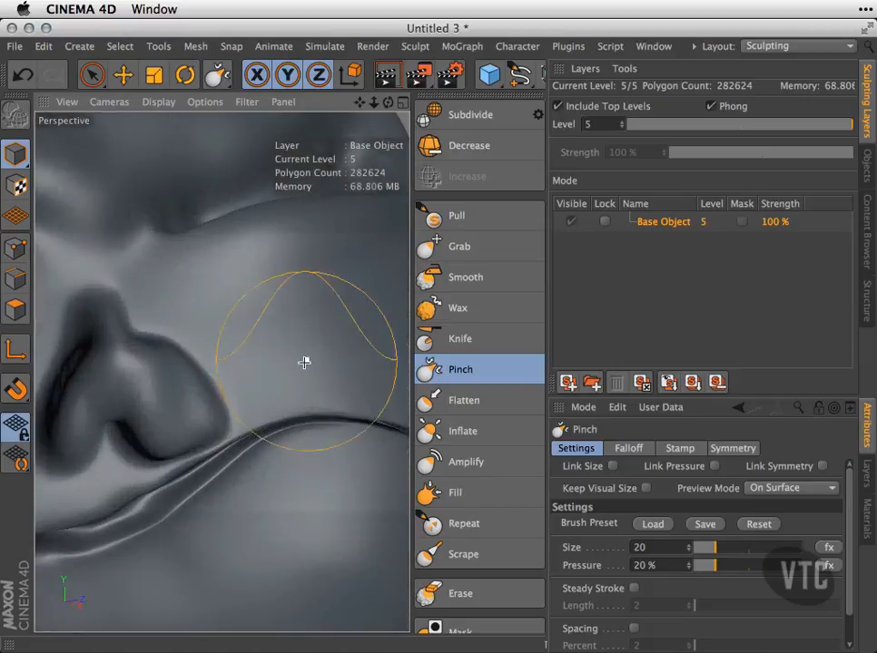
mouse_move(341, 430)
left_mouse_down("alt")
mouse_move(303, 387)
mouse_move(281, 398)
left_mouse_up("alt")
mouse_move(211, 391)
left_mouse_down("alt")
mouse_move(221, 373)
mouse_move(187, 355)
left_mouse_up("alt")
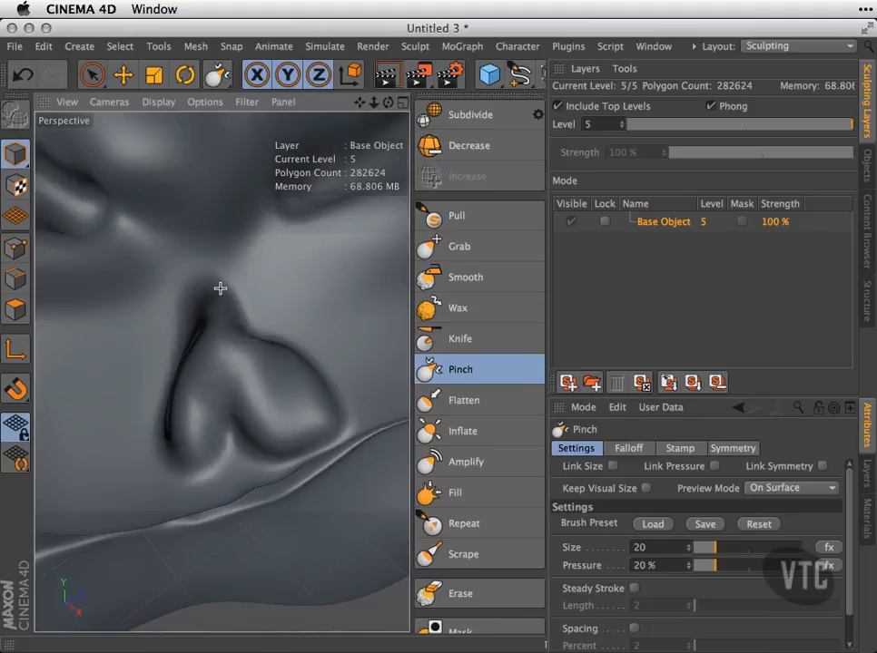
mouse_move(200, 269)
left_mouse_down()
mouse_move(165, 395)
mouse_move(218, 465)
left_mouse_up()
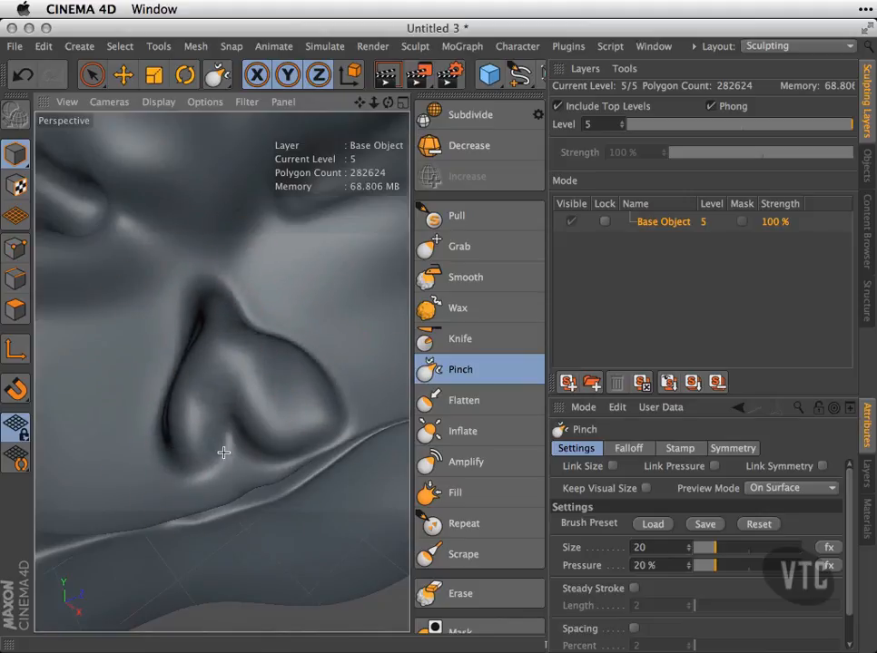
- Pinch the lip crease running to the opposite mouth corner
right_click_drag(217, 384, 177, 384, "alt")
mouse_move(223, 428)
left_mouse_down("alt")
mouse_move(268, 398)
mouse_move(361, 362)
mouse_move(276, 399)
left_mouse_up("alt")
left_click_drag(235, 483, 287, 424)
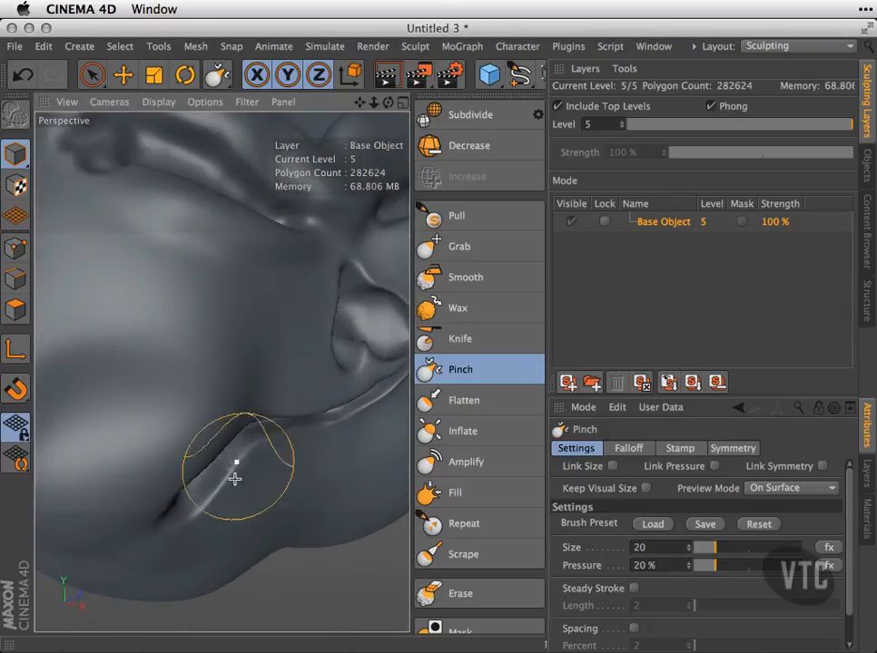
- Reshape the mouth corner and surrounding lip with the Grab brush, setting its size to 19 and then 31
left_click_drag(355, 372, 200, 333, "alt")
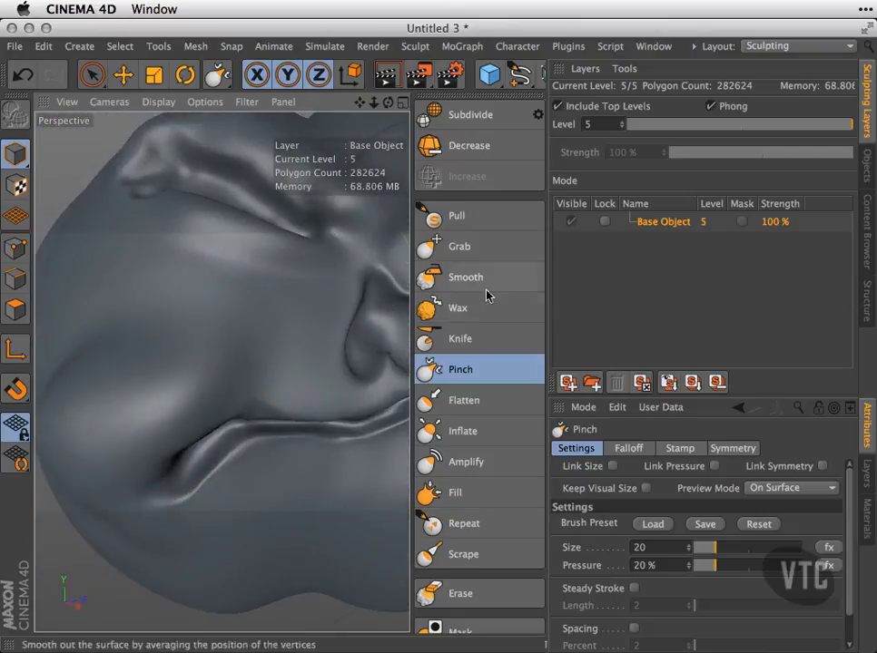
left_click(447, 251)
left_click_drag(714, 550, 699, 550)
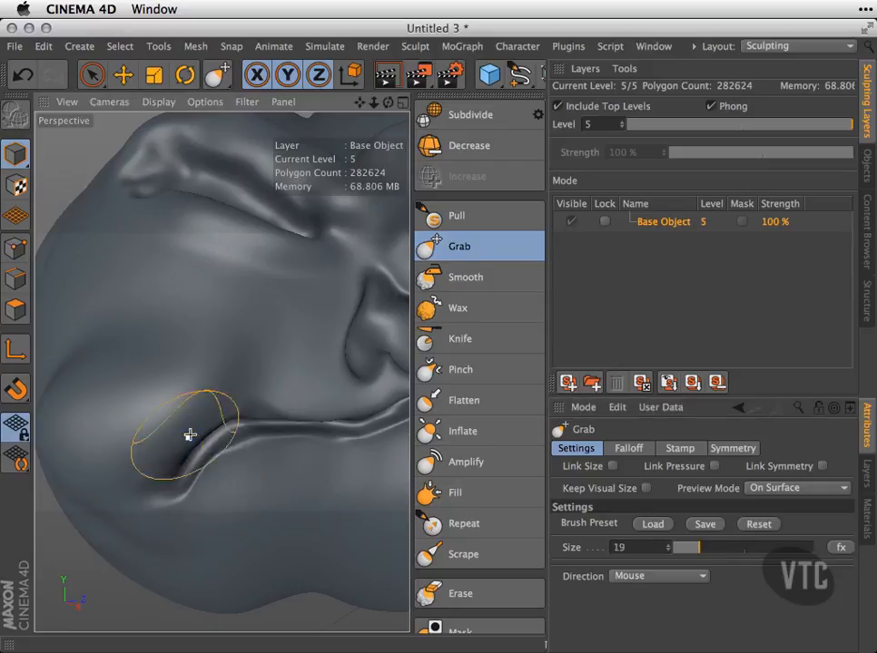
left_click_drag(711, 550, 717, 548)
left_click_drag(276, 466, 207, 433, "alt")
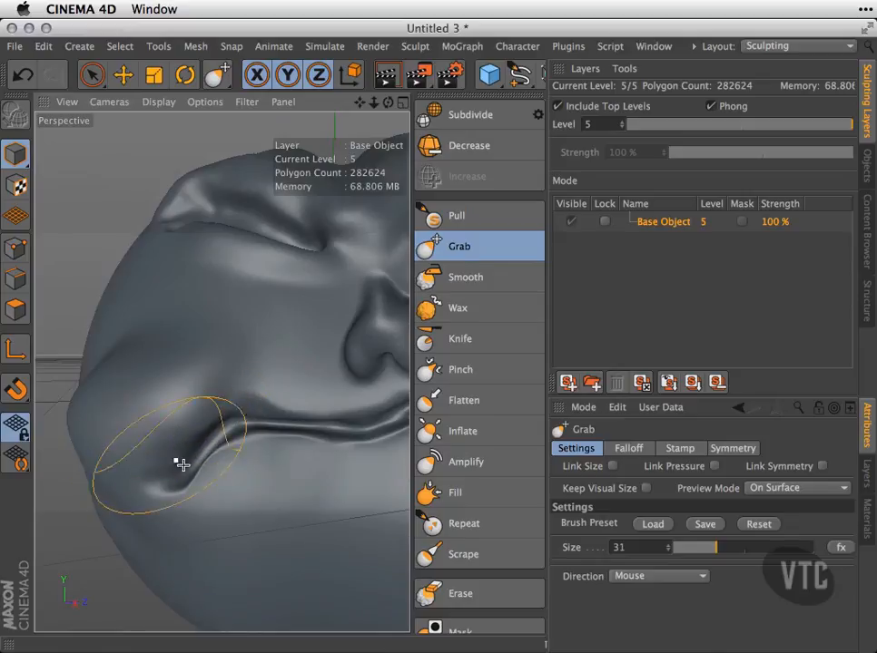
mouse_move(254, 334)
left_mouse_down("alt")
mouse_move(252, 462)
mouse_move(234, 438)
left_mouse_up("alt")
left_click_drag(233, 484, 140, 476, "alt")
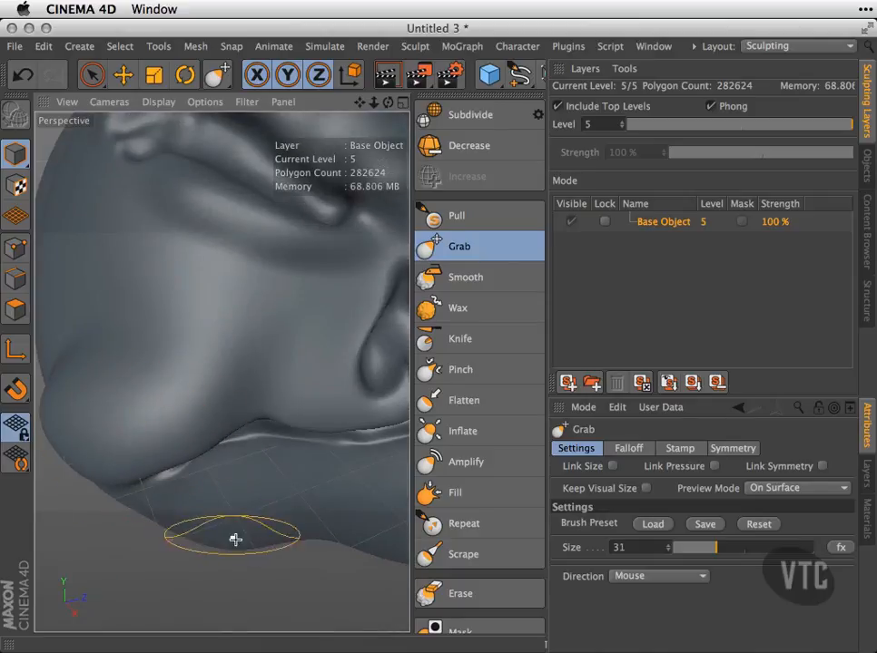
mouse_move(317, 411)
left_mouse_down("alt")
mouse_move(293, 399)
mouse_move(215, 450)
mouse_move(314, 376)
mouse_move(279, 499)
mouse_move(330, 393)
mouse_move(329, 429)
mouse_move(286, 495)
mouse_move(335, 367)
mouse_move(259, 500)
left_mouse_up("alt")
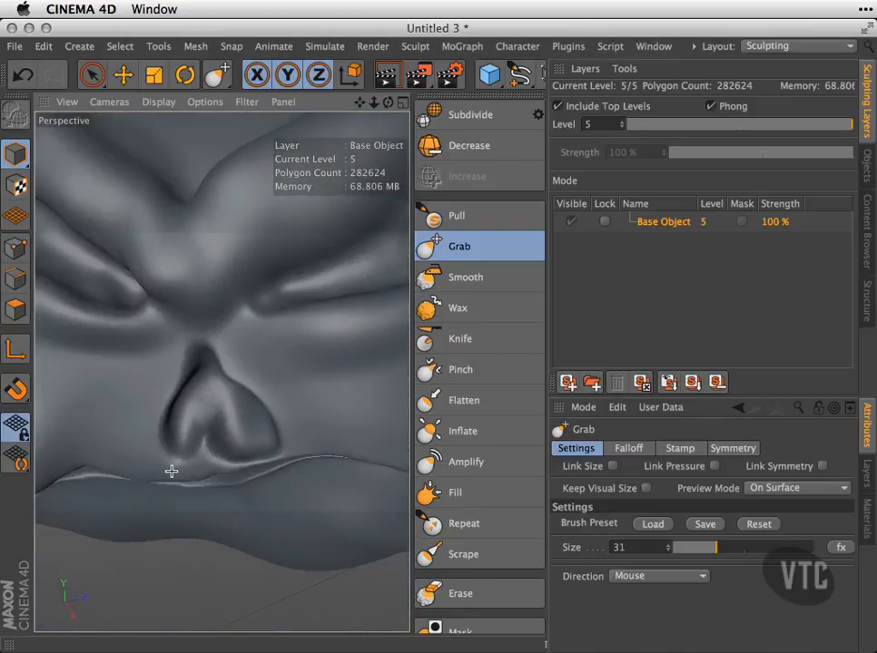
mouse_move(216, 524)
left_mouse_down("alt")
mouse_move(235, 517)
mouse_move(200, 483)
mouse_move(222, 373)
mouse_move(256, 370)
left_mouse_up("alt")
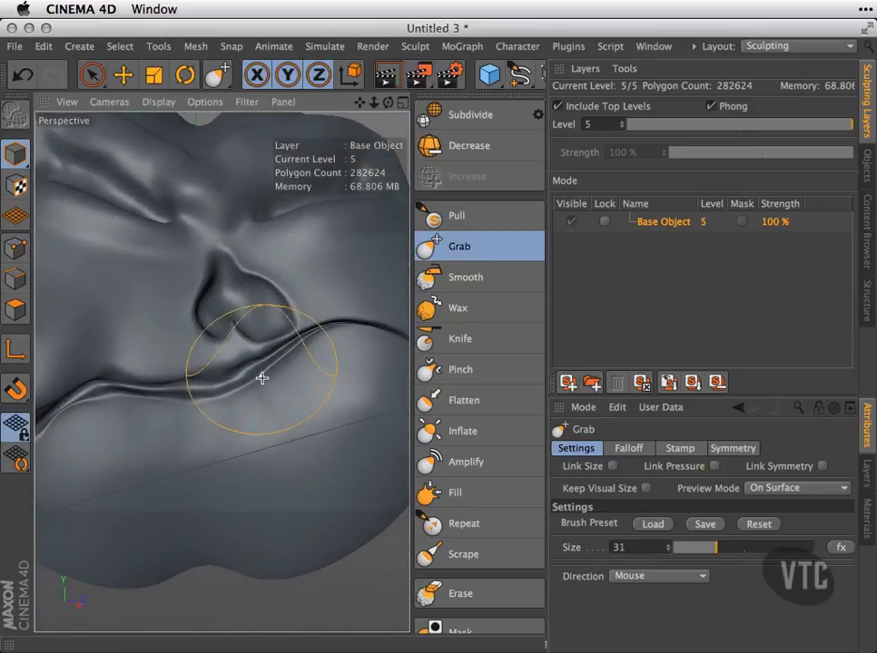
- Paint a mask band along the lower lip with the Mask brush at size 12
mouse_move(505, 574)
middle_mouse_down()
mouse_move(517, 548)
mouse_move(525, 454)
middle_mouse_up()
left_click(459, 512)
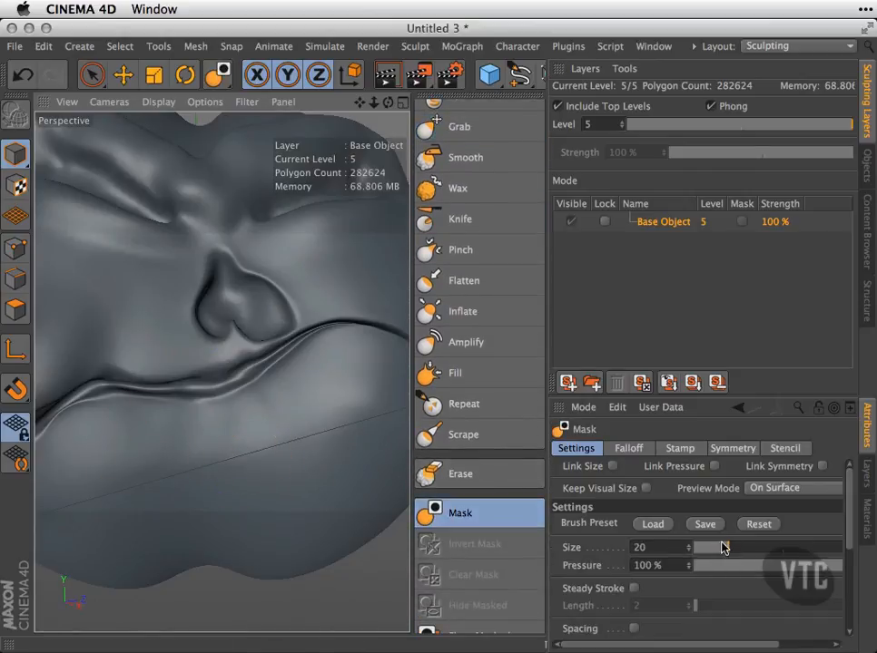
left_click_drag(724, 550, 715, 548)
mouse_move(115, 428)
left_mouse_down()
mouse_move(130, 417)
mouse_move(253, 404)
mouse_move(331, 351)
left_mouse_up()
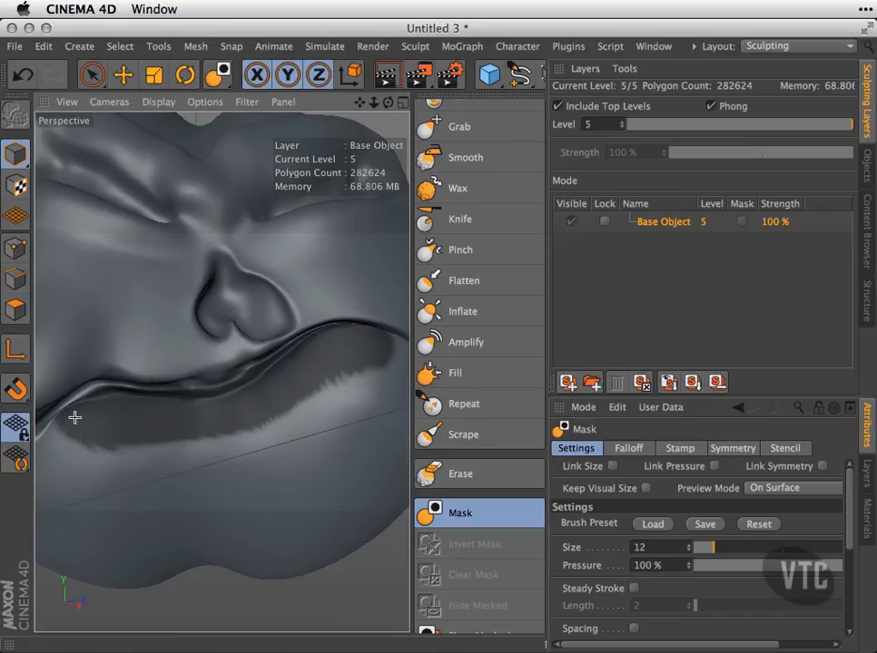
- Extend the mask over the rest of the lower lip and the chin, out to both mouth corners
left_click_drag(153, 416, 280, 427, "alt")
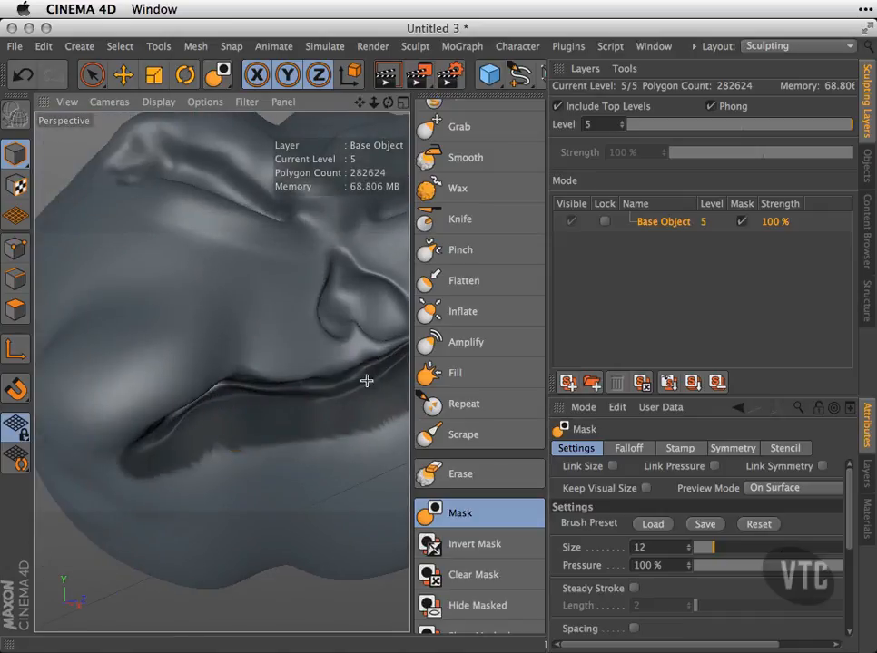
left_click_drag(231, 446, 139, 489)
mouse_move(91, 514)
left_mouse_down()
mouse_move(173, 512)
mouse_move(313, 443)
mouse_move(325, 489)
mouse_move(168, 507)
left_mouse_up()
mouse_move(277, 525)
left_mouse_down("alt")
mouse_move(152, 469)
mouse_move(176, 441)
left_mouse_up("alt")
mouse_move(284, 337)
left_mouse_down()
mouse_move(362, 381)
mouse_move(291, 414)
mouse_move(251, 497)
mouse_move(228, 495)
left_mouse_up()
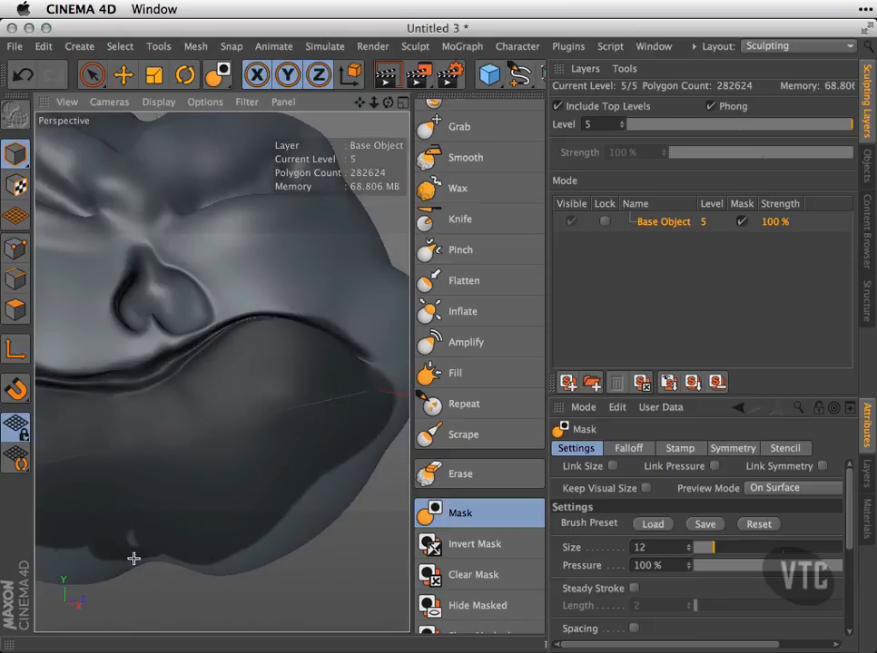
left_click_drag(309, 324, 368, 353)
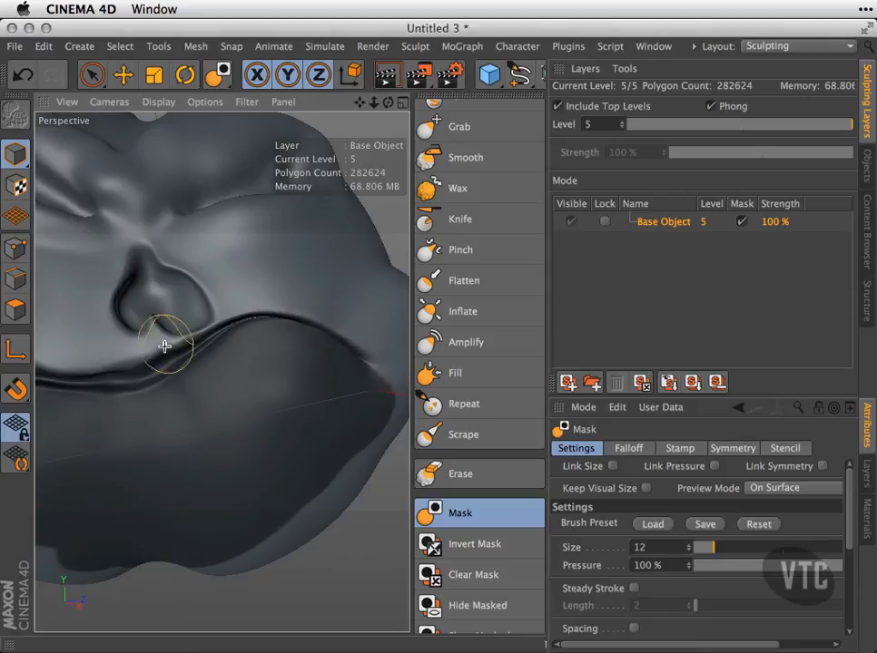
- Pull the upper lip down over the masked lower lip with the Grab brush, on both sides beneath the nose
left_click_drag(302, 337, 235, 356, "alt")
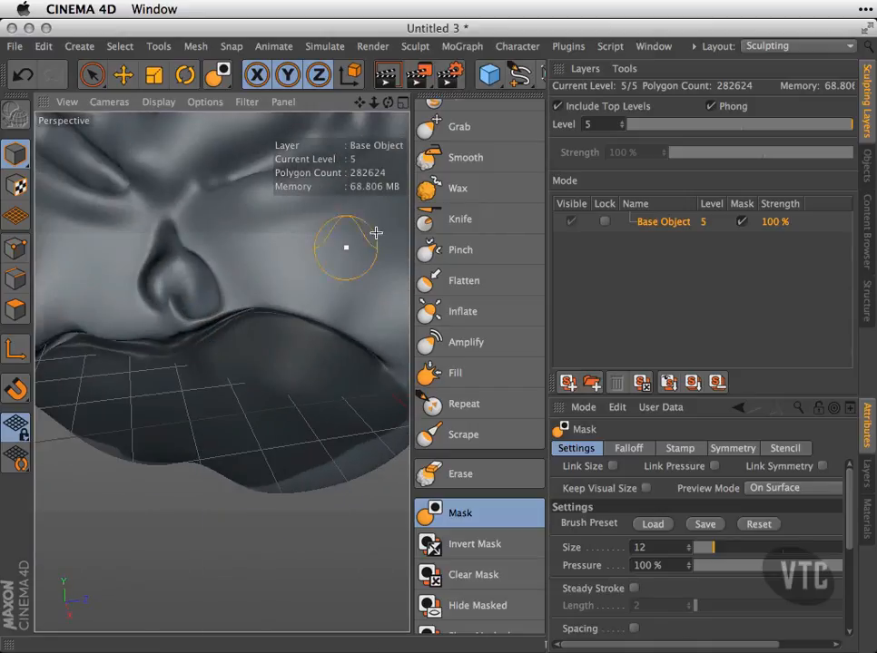
scroll(460, 461, "up", 3)
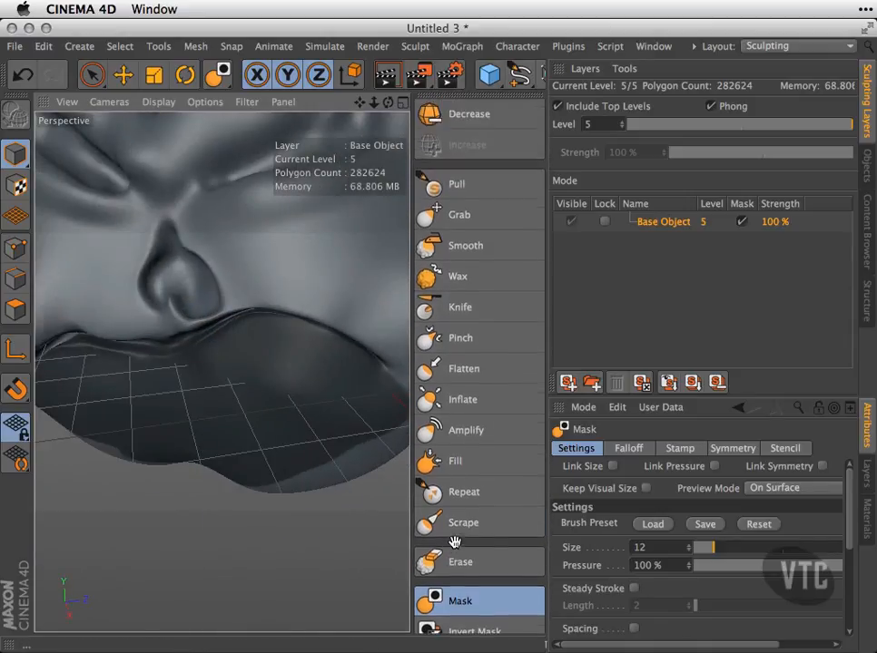
left_click(454, 214)
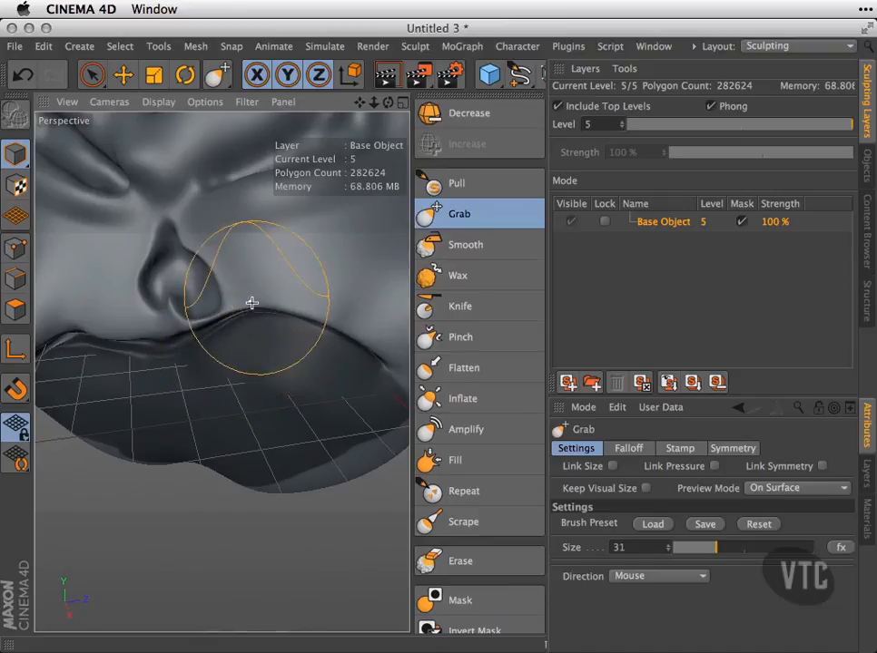
left_click_drag(244, 303, 237, 311)
mouse_move(169, 325)
left_mouse_down()
mouse_move(128, 345)
mouse_move(164, 346)
mouse_move(134, 356)
left_mouse_up()
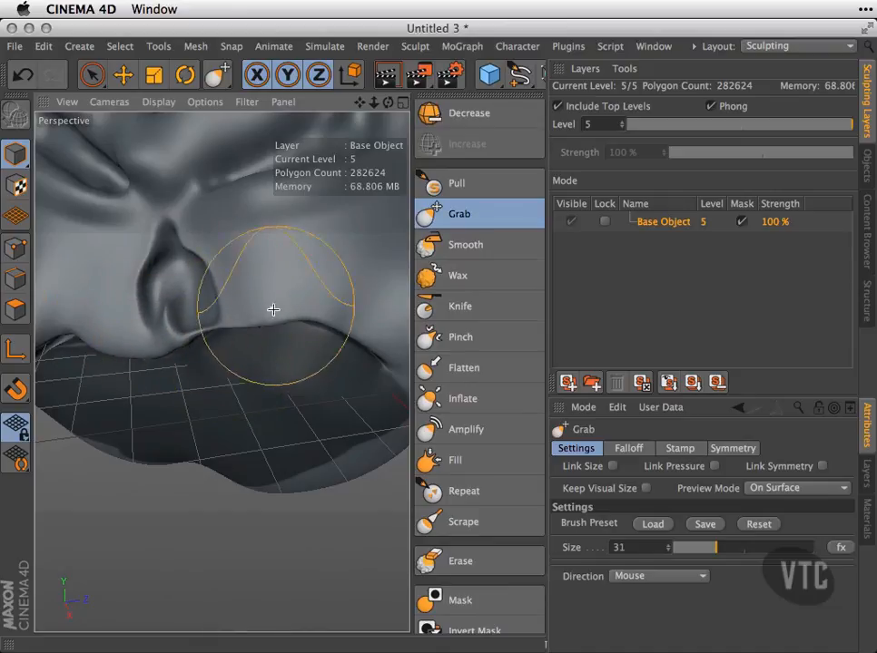
- Examine the overhanging upper lip and the masked chin from the sides, from below and from the front
left_click_drag(356, 440, 245, 339, "alt")
mouse_move(255, 454)
left_mouse_down("alt")
mouse_move(210, 496)
mouse_move(197, 493)
left_mouse_up("alt")
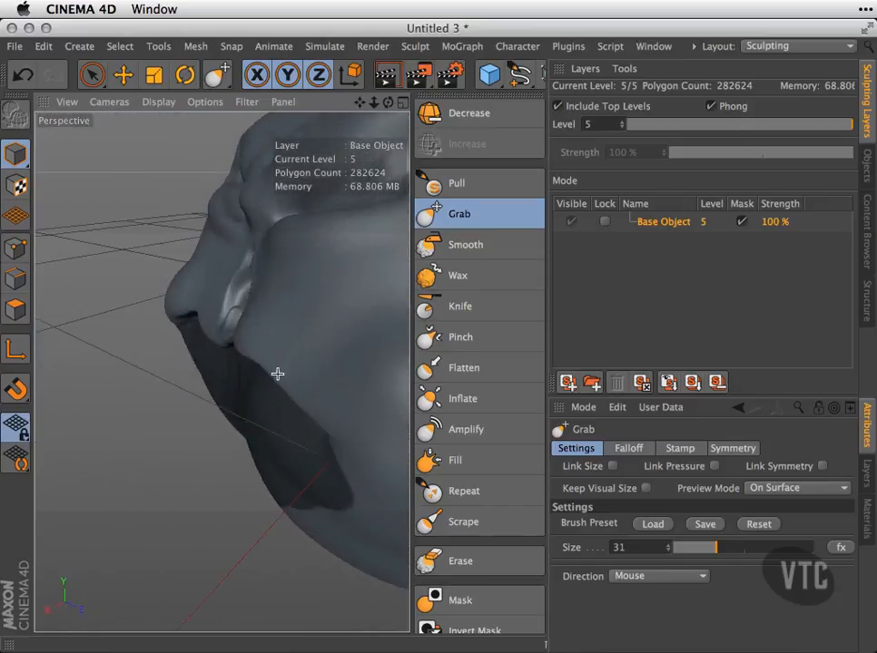
mouse_move(222, 372)
left_mouse_down("alt")
mouse_move(299, 492)
mouse_move(292, 484)
left_mouse_up("alt")
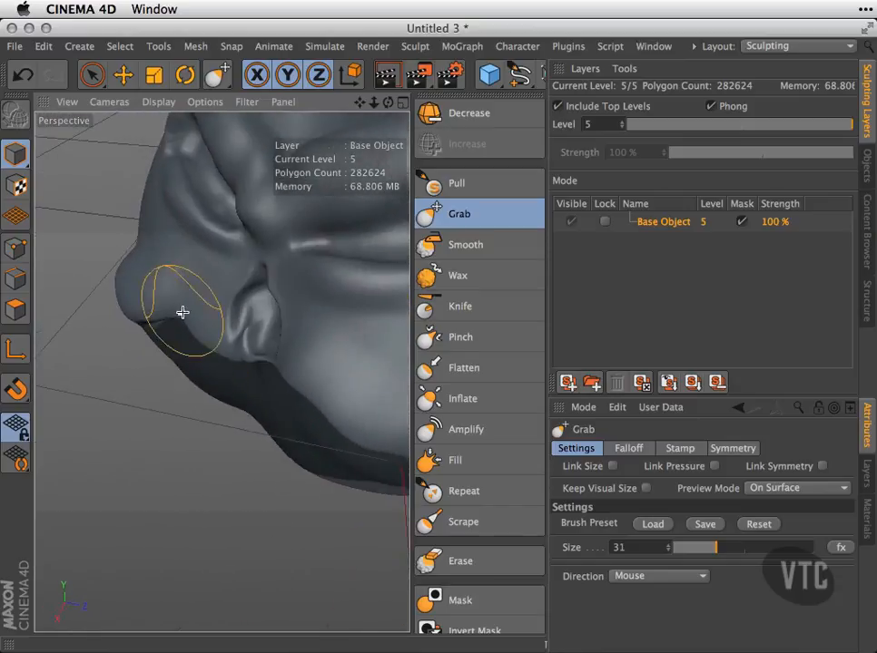
mouse_move(222, 372)
left_mouse_down("alt")
mouse_move(213, 499)
mouse_move(399, 360)
left_mouse_up("alt")
mouse_move(247, 440)
left_mouse_down("alt")
mouse_move(301, 397)
mouse_move(294, 399)
left_mouse_up("alt")
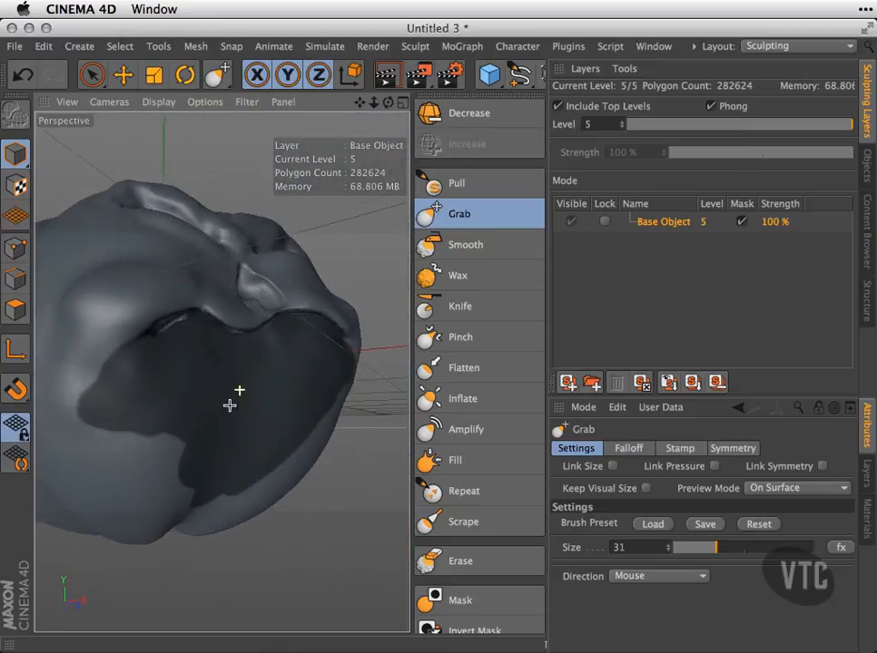
left_click_drag(240, 390, 139, 503, "alt")
left_click_drag(306, 376, 246, 400, "alt")
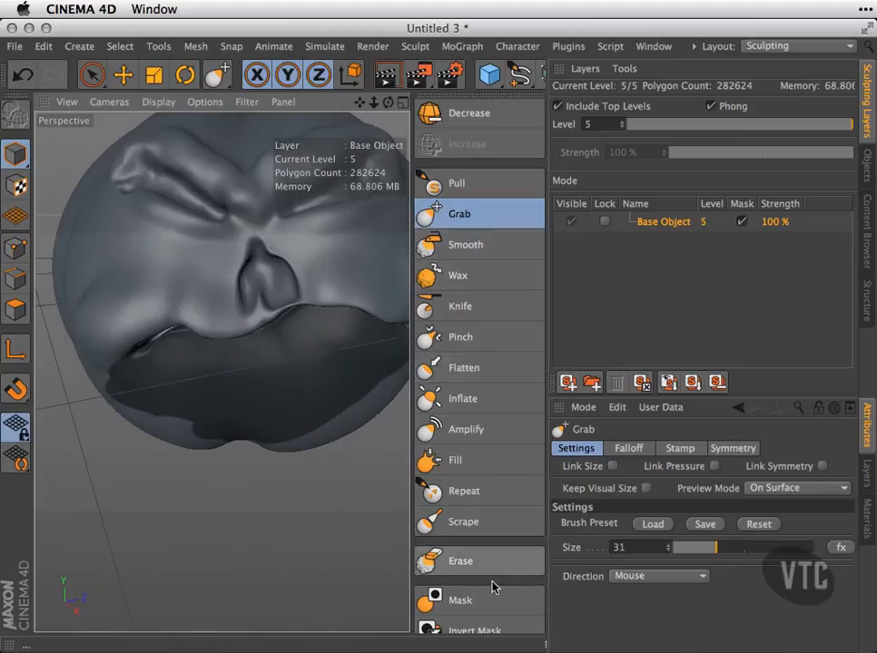
- Clear the mask from the lower lip and chin, and undo the clearing
scroll(497, 574, "down", 1)
scroll(504, 508, "down", 6)
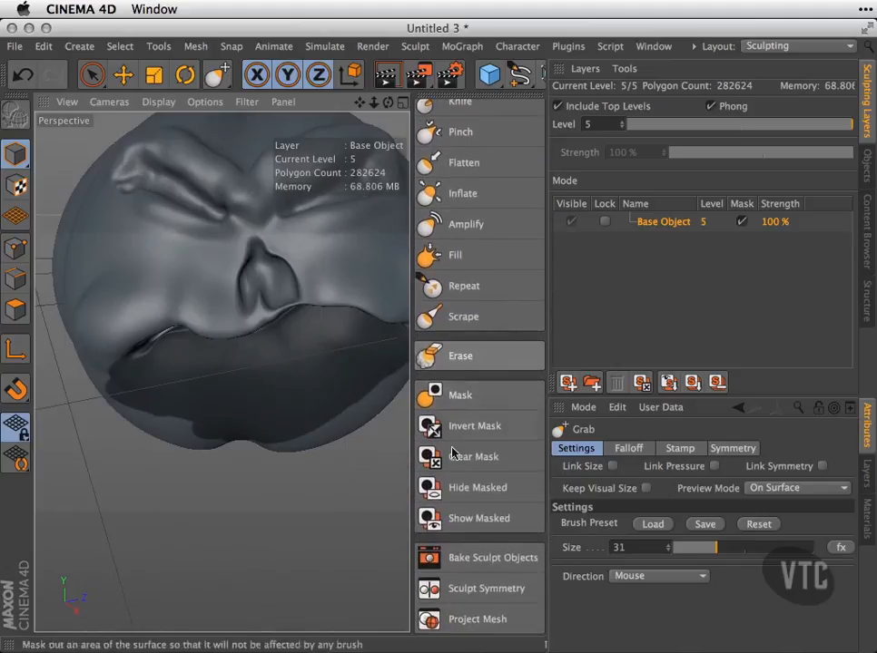
left_click(419, 456)
mouse_move(221, 371)
left_mouse_down("alt")
mouse_move(254, 473)
mouse_move(149, 421)
mouse_move(336, 468)
left_mouse_up("alt")
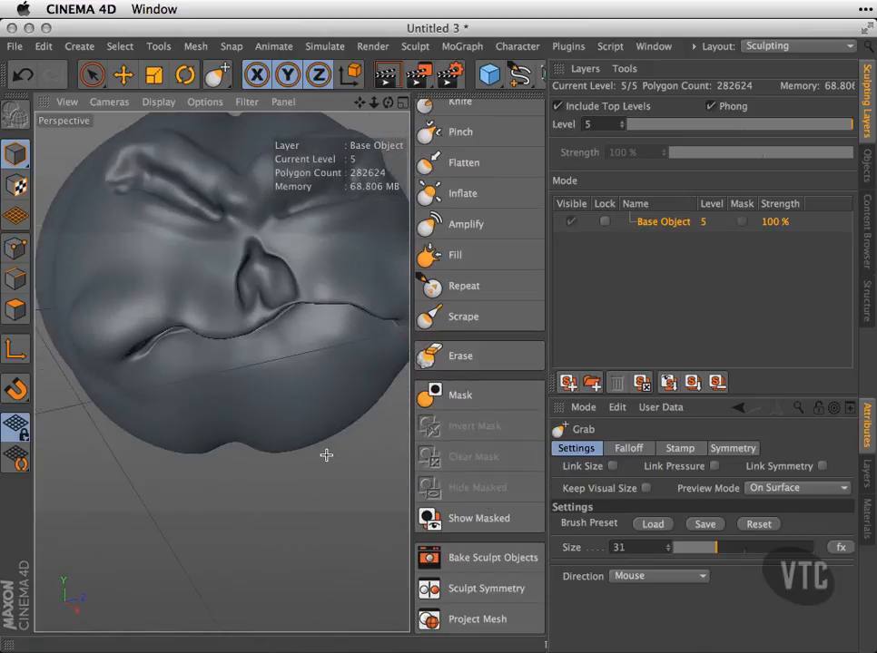
key("super+z")
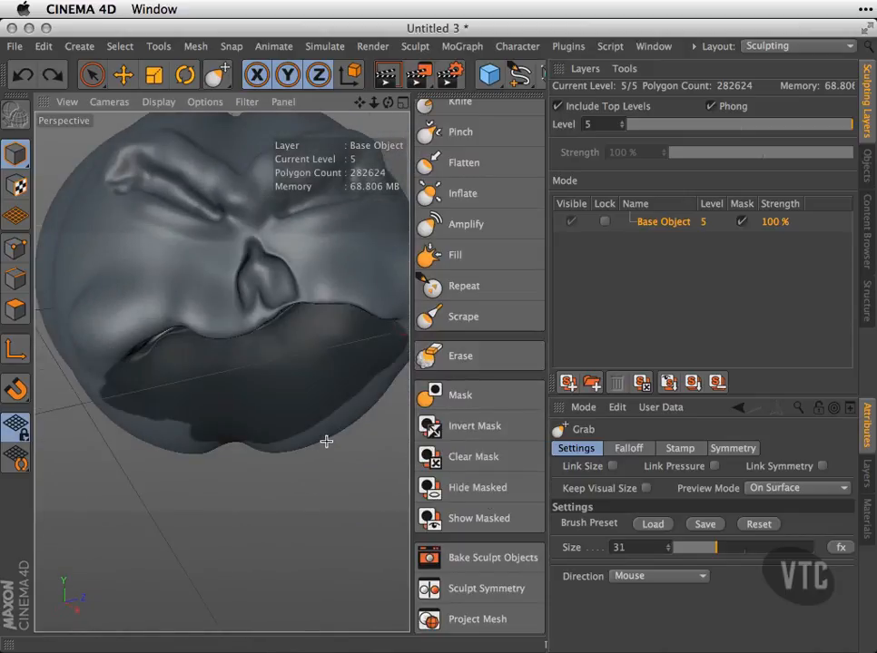
- Invert the mask and swell the exposed lower lip with the Inflate brush at size 29
left_click(481, 426)
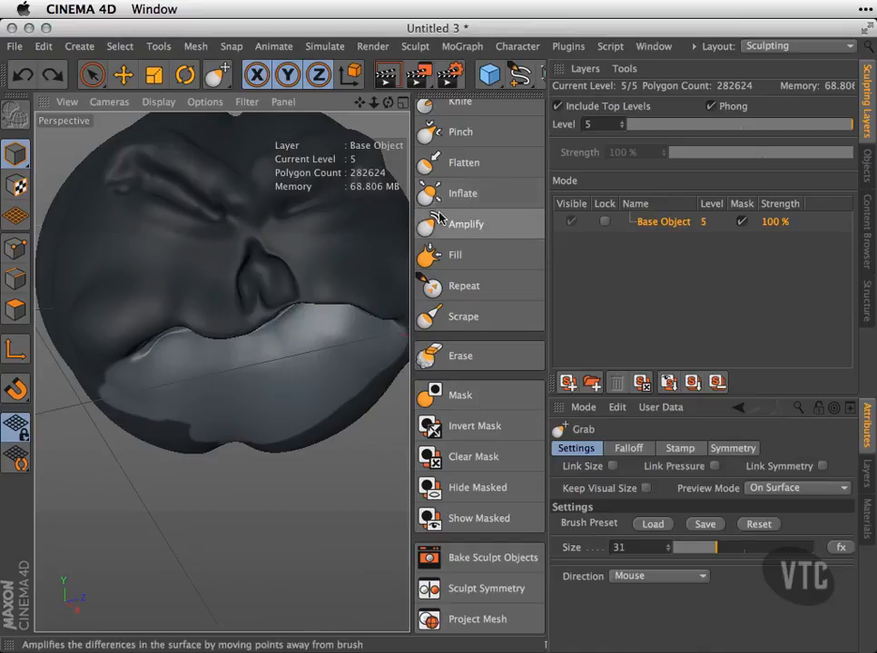
left_click(465, 193)
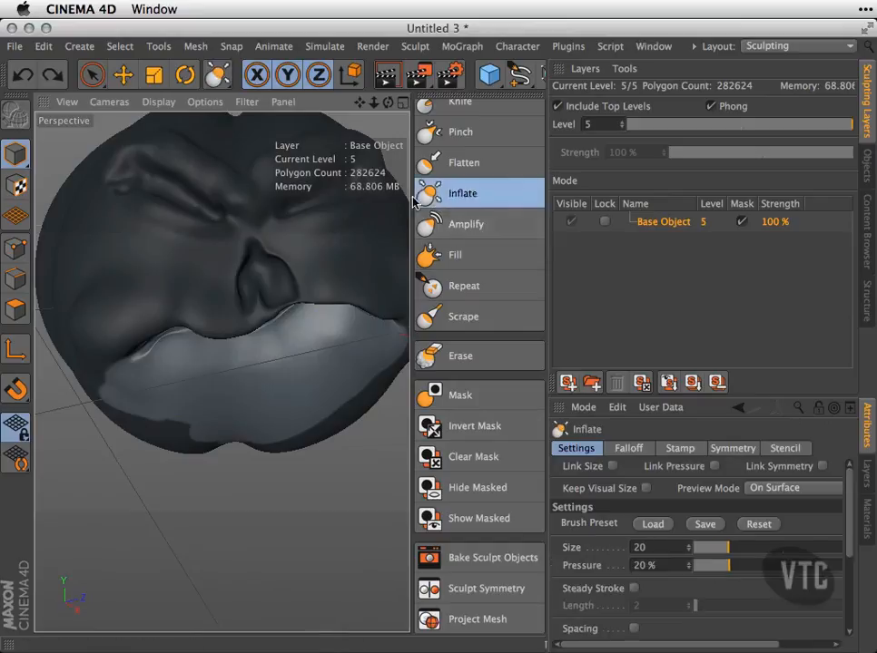
left_click(734, 549)
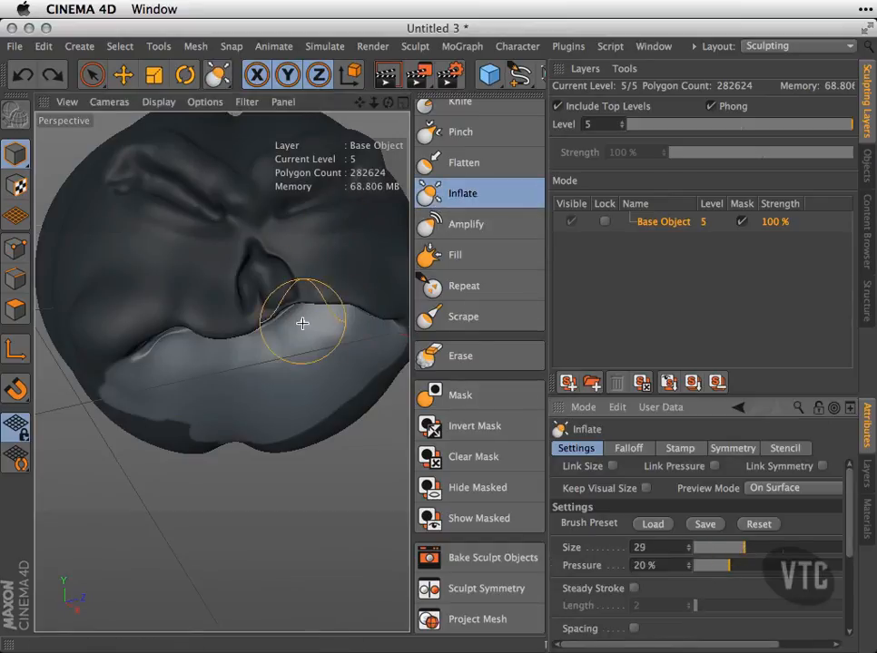
mouse_move(271, 343)
left_mouse_down()
mouse_move(210, 370)
mouse_move(286, 360)
mouse_move(263, 345)
left_mouse_up()
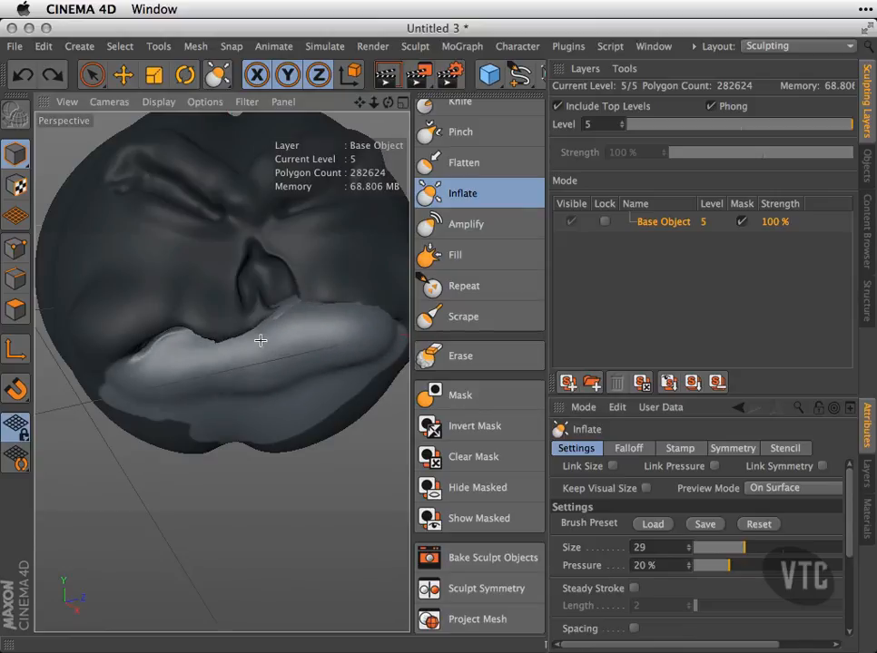
left_click_drag(207, 341, 155, 357)
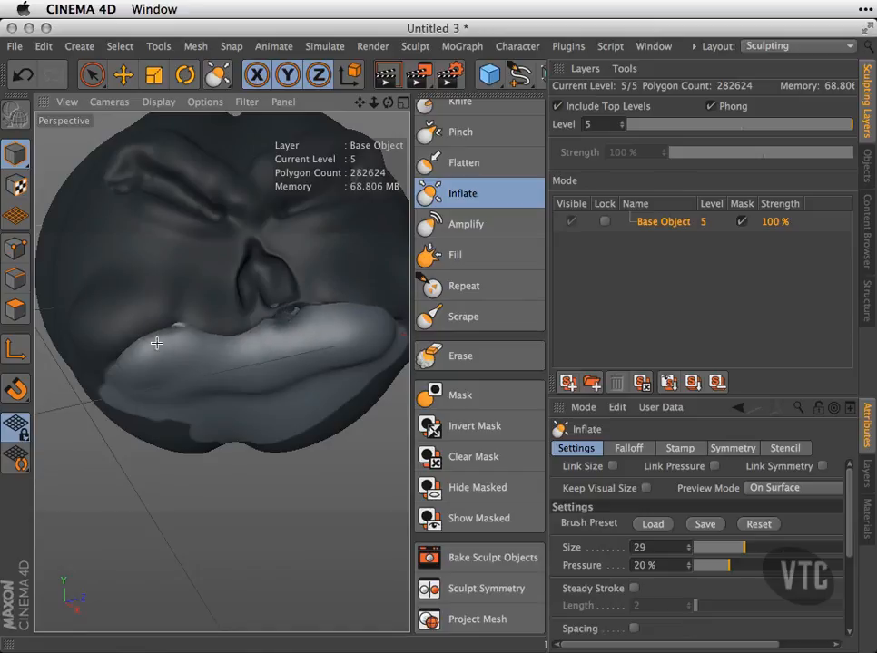
left_click_drag(280, 260, 264, 267)
key("super+z")
- Erase the inflated volume along the lower lip with the Erase brush at size 20
left_click(469, 357)
mouse_move(300, 342)
left_mouse_down()
mouse_move(290, 334)
mouse_move(321, 342)
left_mouse_up()
mouse_move(344, 344)
left_mouse_down()
mouse_move(318, 325)
mouse_move(177, 387)
left_mouse_up()
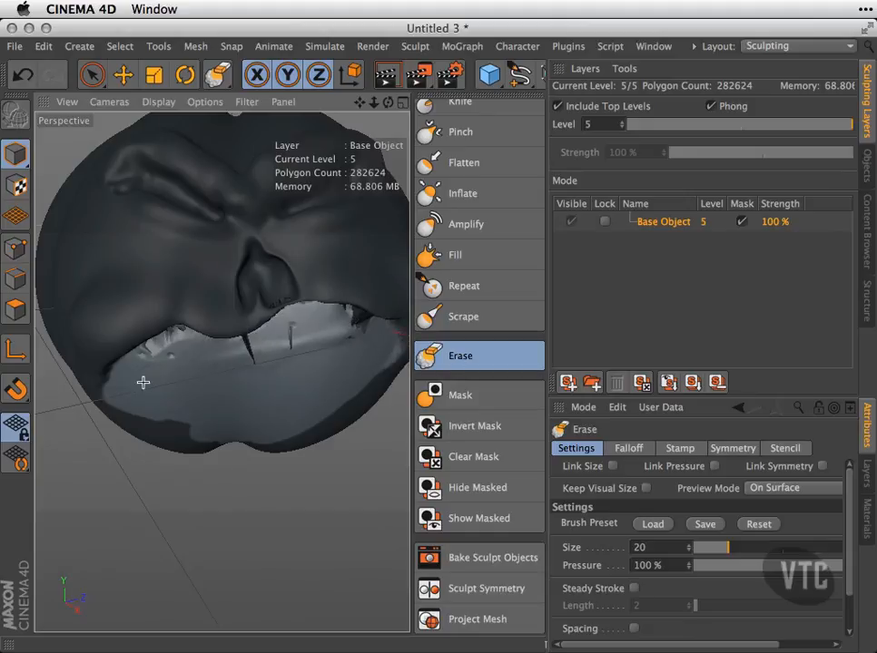
mouse_move(278, 435)
left_mouse_down("alt")
mouse_move(181, 435)
mouse_move(336, 453)
left_mouse_up("alt")
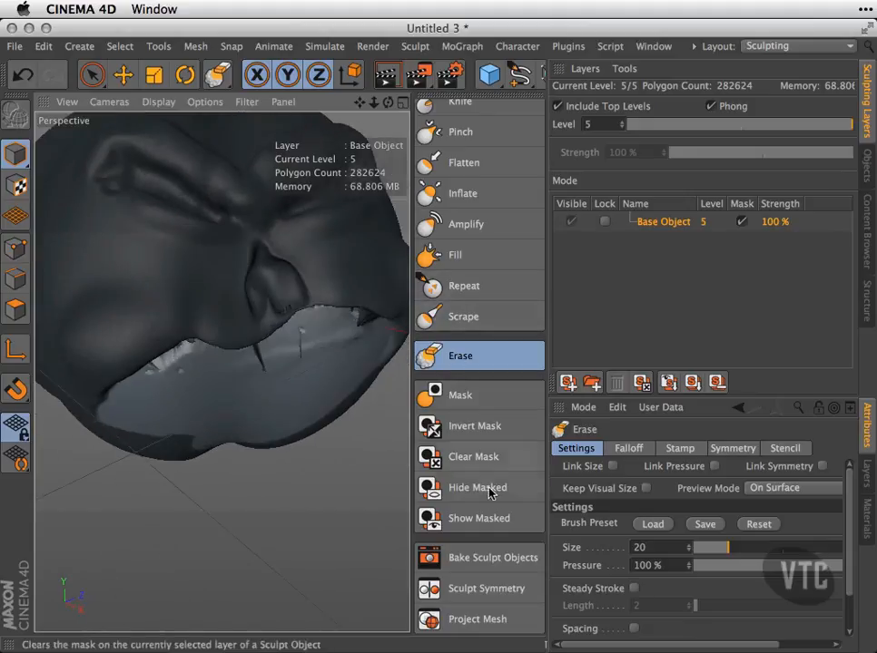
- Clear the inverted mask, and undo back to the original mask over the lower lip and chin
left_click(438, 457)
scroll(313, 381, "down", 6)
left_click_drag(222, 372, 241, 365, "alt")
key("super+z")
key("super+z")
key("super+z")
key("super+z")
key("super+z")
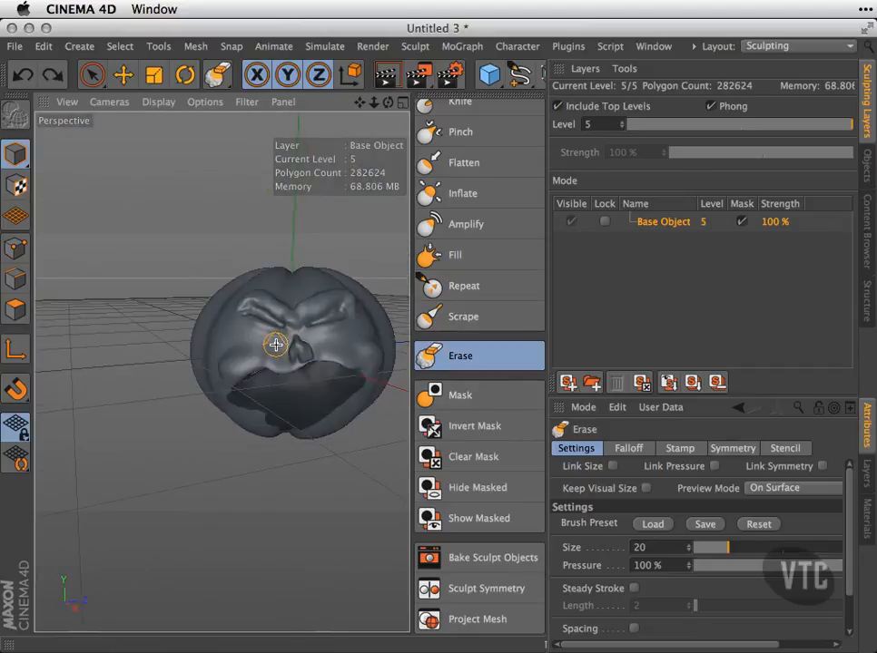
- Clear the mask from the lower lip and chin
left_click(426, 459)
left_click_drag(289, 485, 307, 432, "alt")
right_click_drag(312, 372, 390, 363, "alt")
middle_click_drag(328, 366, 188, 454, "alt")
mouse_move(277, 412)
left_mouse_down("alt")
mouse_move(268, 423)
mouse_move(298, 402)
left_mouse_up("alt")
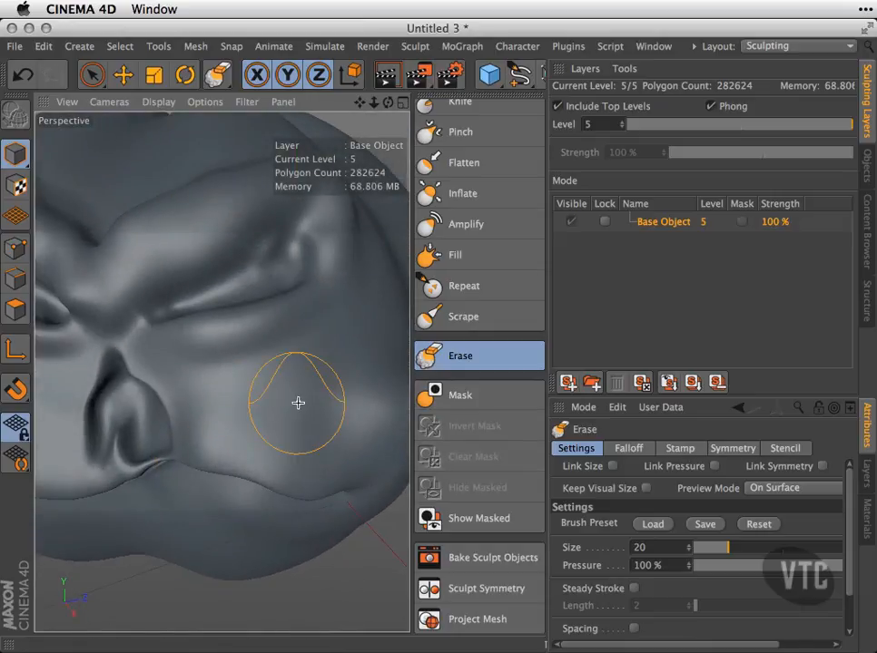
- Paint a mask over both eyes and the area just below them with the Mask brush at size 12
left_click(463, 394)
mouse_move(222, 372)
left_mouse_down("alt")
mouse_move(303, 370)
mouse_move(274, 379)
left_mouse_up("alt")
mouse_move(299, 327)
left_mouse_down()
mouse_move(249, 354)
mouse_move(354, 289)
mouse_move(336, 352)
mouse_move(358, 345)
mouse_move(255, 382)
mouse_move(125, 412)
mouse_move(294, 439)
mouse_move(242, 409)
mouse_move(261, 412)
mouse_move(230, 355)
mouse_move(201, 349)
mouse_move(231, 361)
mouse_move(156, 308)
mouse_move(201, 372)
mouse_move(186, 363)
left_mouse_up()
mouse_move(222, 447)
left_mouse_down("alt")
mouse_move(298, 376)
mouse_move(284, 413)
mouse_move(193, 377)
left_mouse_up("alt")
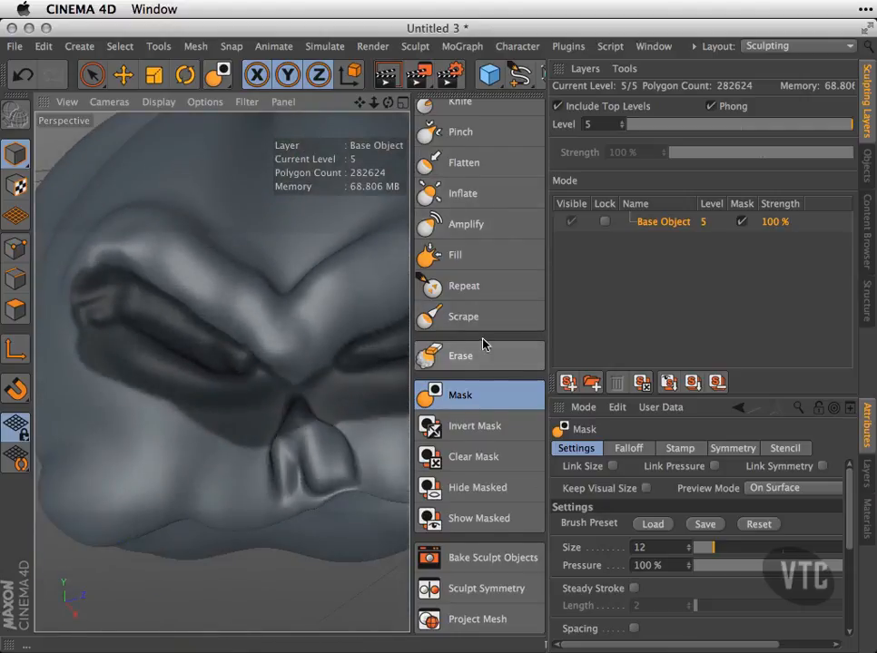
- Pull both brows outward and down over the masked eyes with the Grab brush at size 31
scroll(476, 381, "up", 5)
left_click(481, 168)
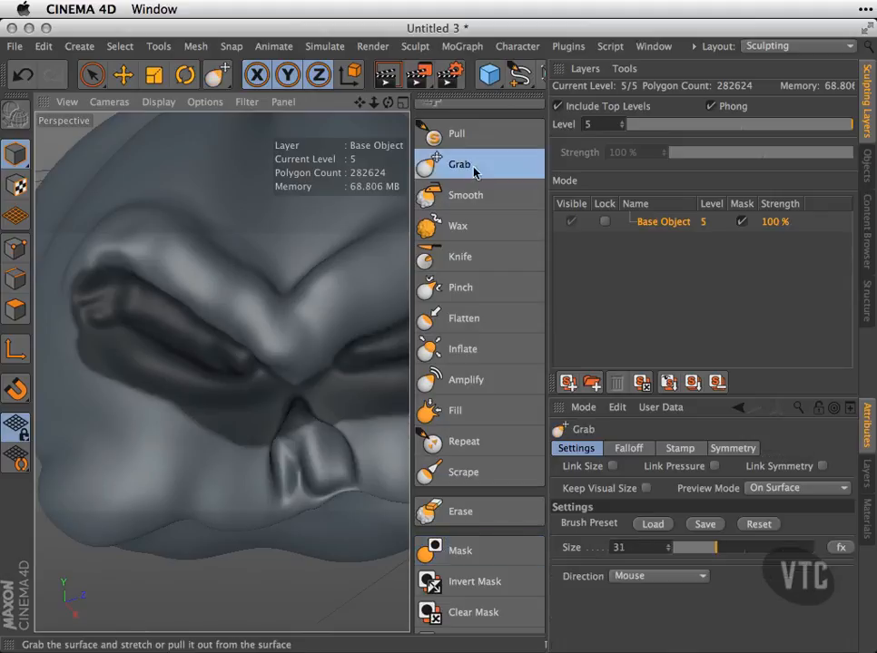
mouse_move(307, 336)
left_mouse_down("alt")
mouse_move(255, 412)
mouse_move(289, 390)
mouse_move(179, 357)
left_mouse_up("alt")
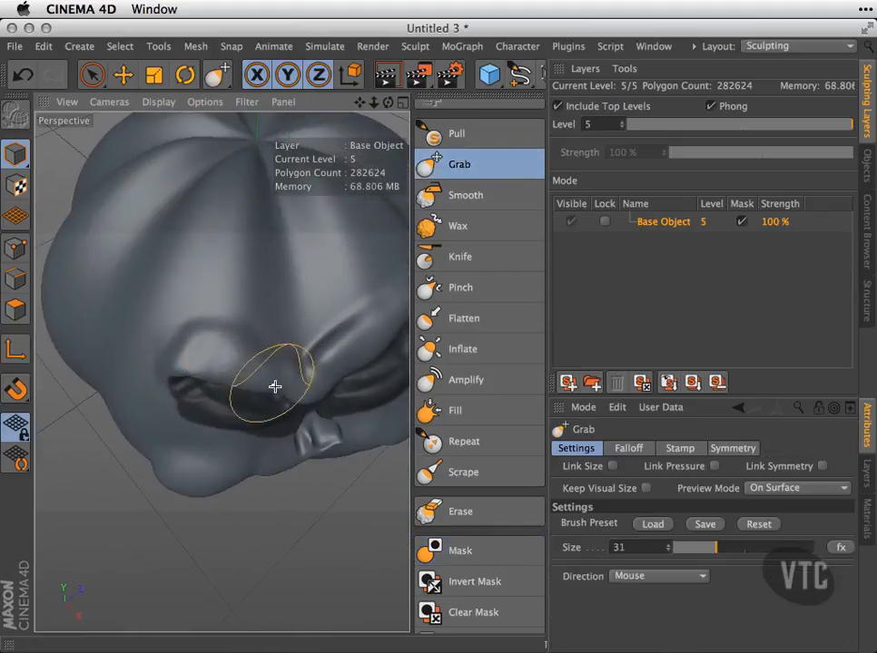
mouse_move(394, 493)
left_mouse_down("alt")
mouse_move(264, 469)
mouse_move(288, 399)
left_mouse_up("alt")
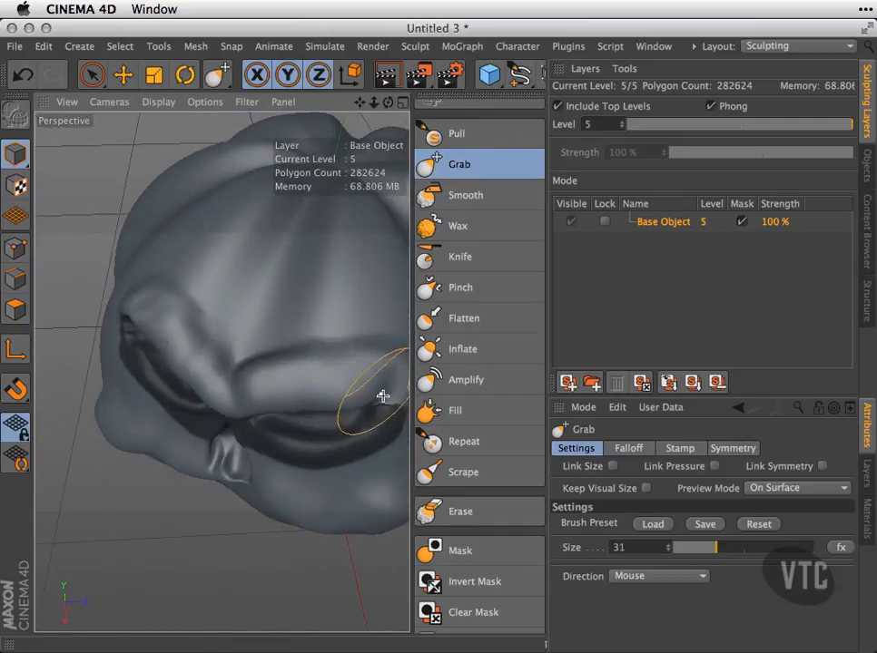
mouse_move(384, 405)
left_mouse_down("alt")
mouse_move(366, 497)
mouse_move(384, 493)
left_mouse_up("alt")
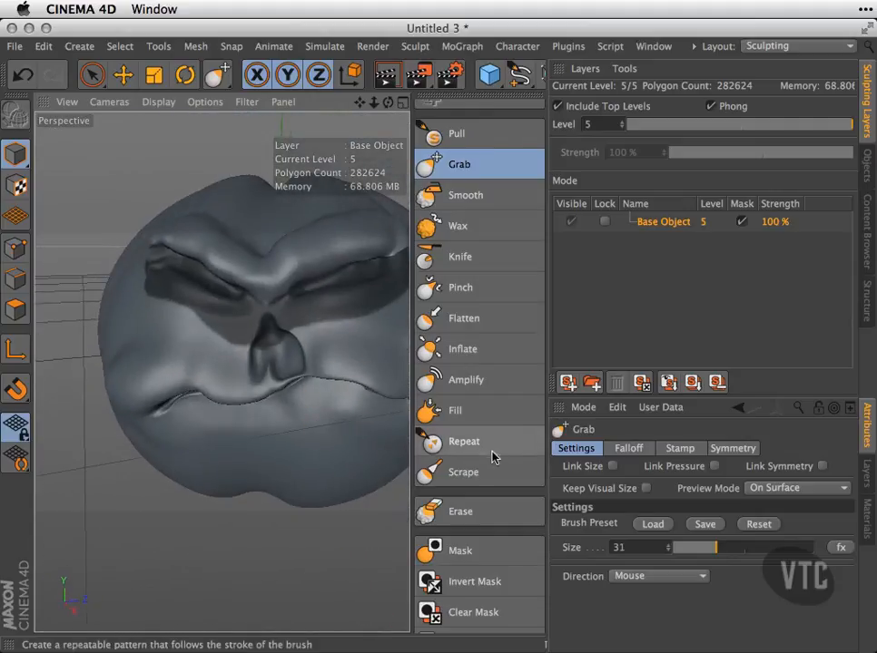
- Clear the mask around the eyes and check the overhanging brows up close
left_click(467, 613)
mouse_move(230, 502)
left_mouse_down("alt")
mouse_move(284, 517)
mouse_move(384, 505)
mouse_move(242, 540)
mouse_move(339, 480)
mouse_move(324, 476)
left_mouse_up("alt")
scroll(288, 339, "up", 5)
left_click_drag(297, 407, 218, 487, "alt")
mouse_move(222, 373)
left_mouse_down("alt")
mouse_move(260, 423)
mouse_move(228, 414)
left_mouse_up("alt")
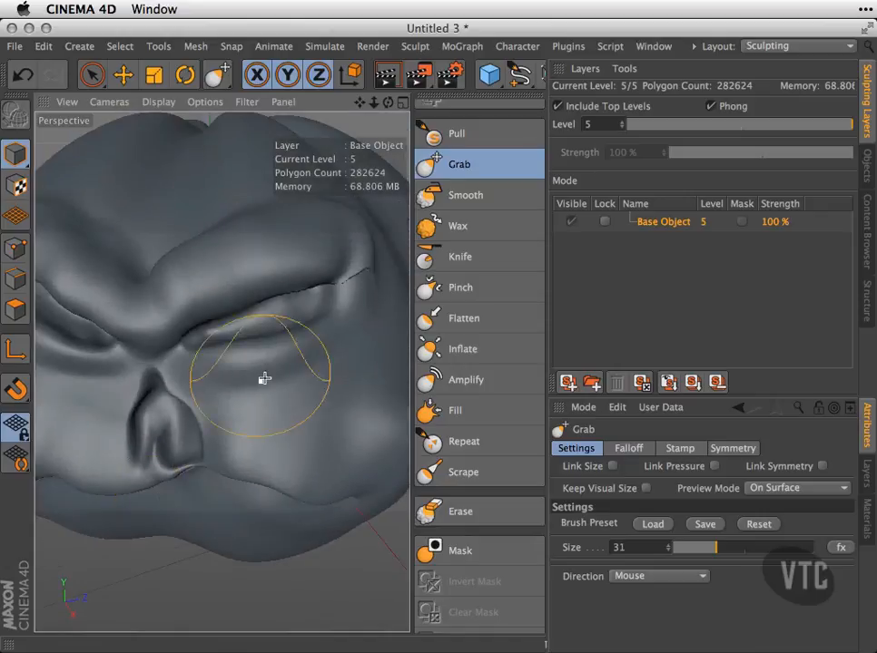
- Subdivide the sculpt object twice, up to level 7
scroll(473, 492, "up", 3)
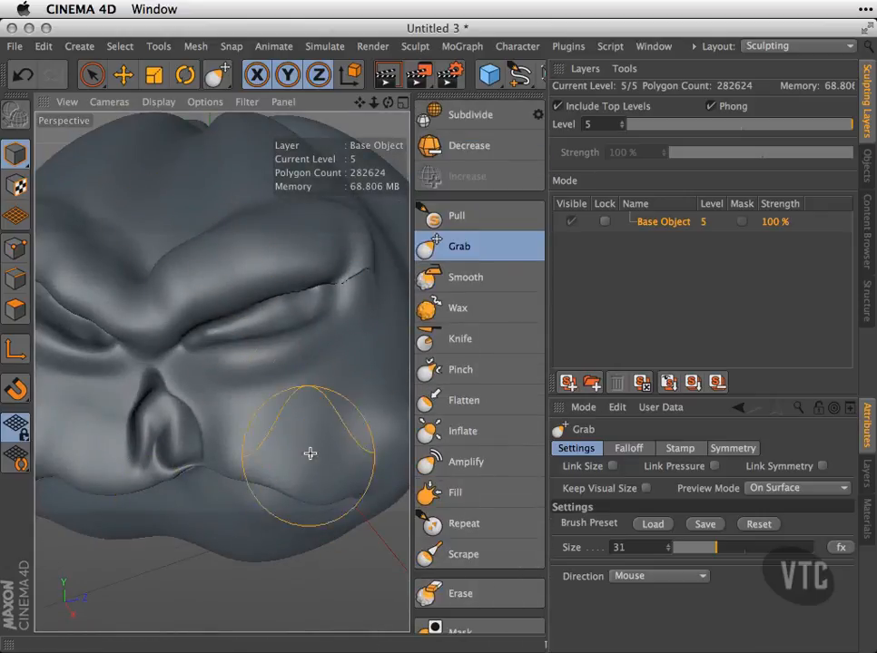
left_click(476, 114)
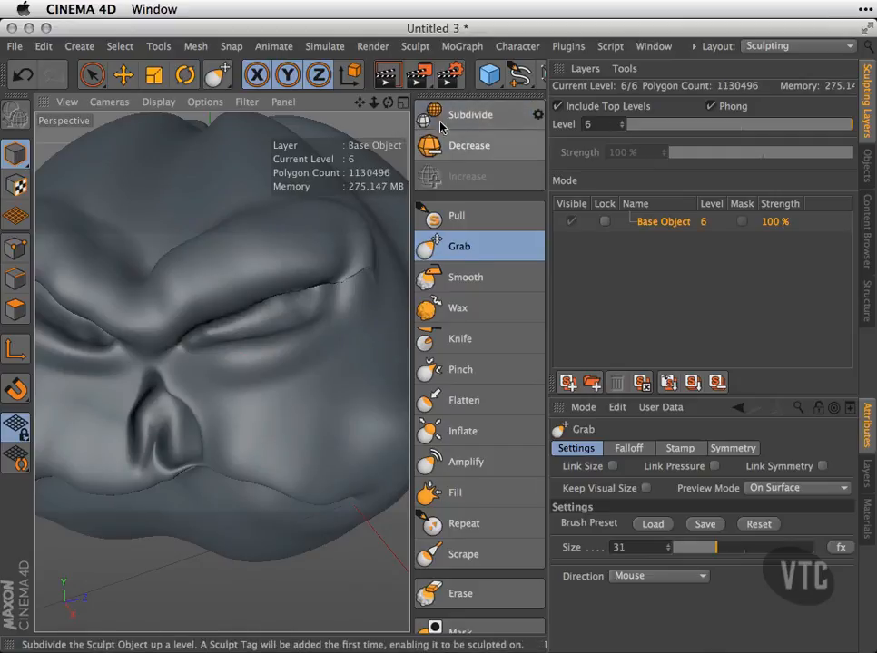
left_click(463, 116)
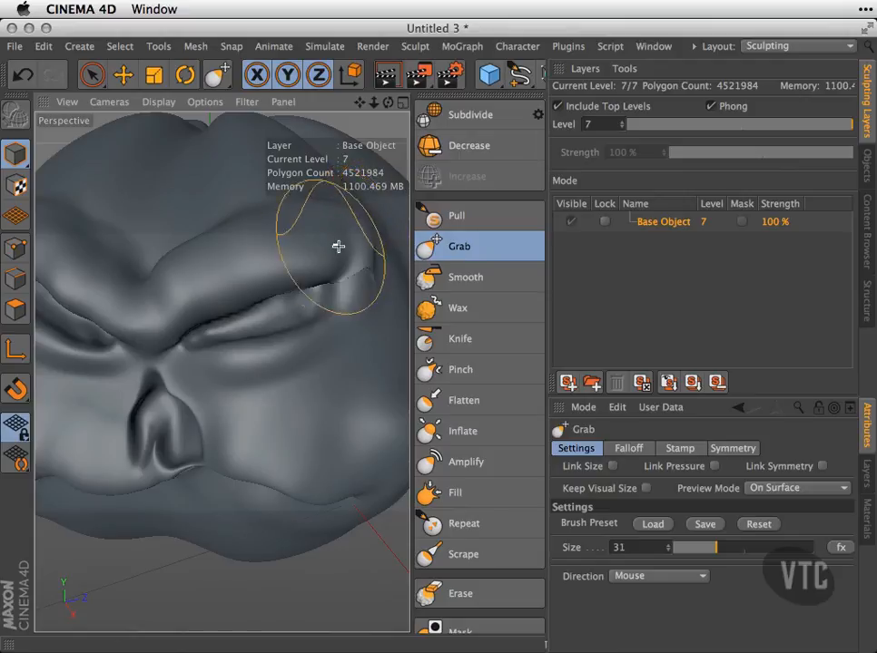
- Cut a scar across one brow and down the cheek below it with the Knife brush at size 4
left_click(456, 343)
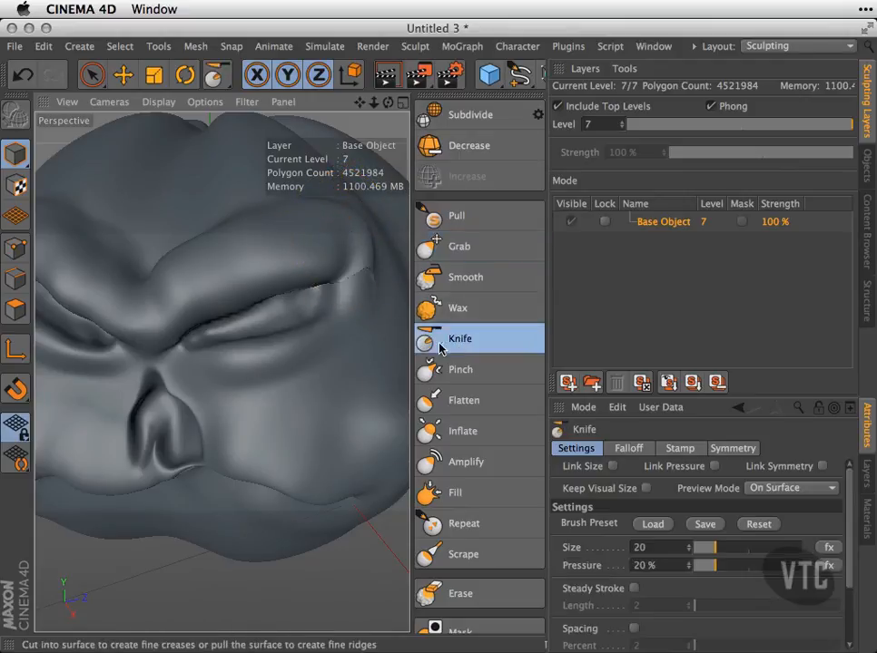
left_click_drag(715, 551, 705, 556)
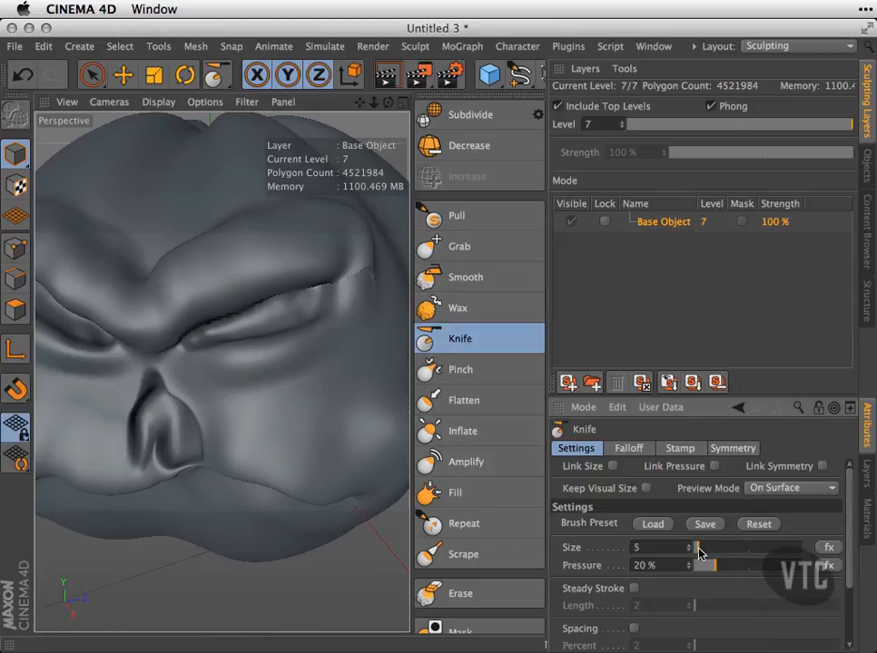
middle_click_drag(221, 372, 238, 415, "alt")
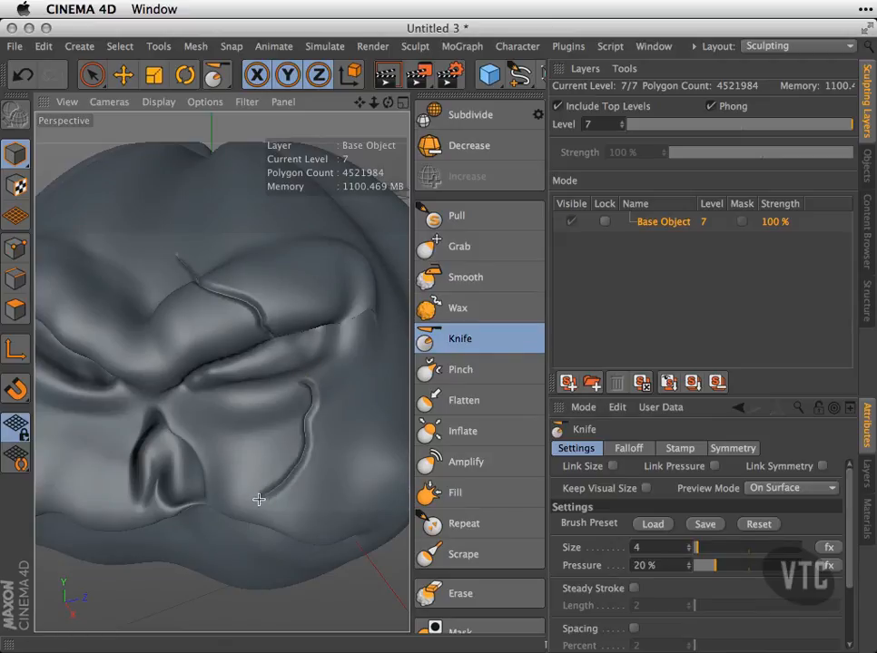
left_click_drag(339, 433, 350, 374, "alt")
right_click_drag(325, 370, 334, 319, "alt")
mouse_move(345, 416)
left_mouse_down("alt")
mouse_move(221, 493)
mouse_move(233, 495)
mouse_move(289, 448)
left_mouse_up("alt")
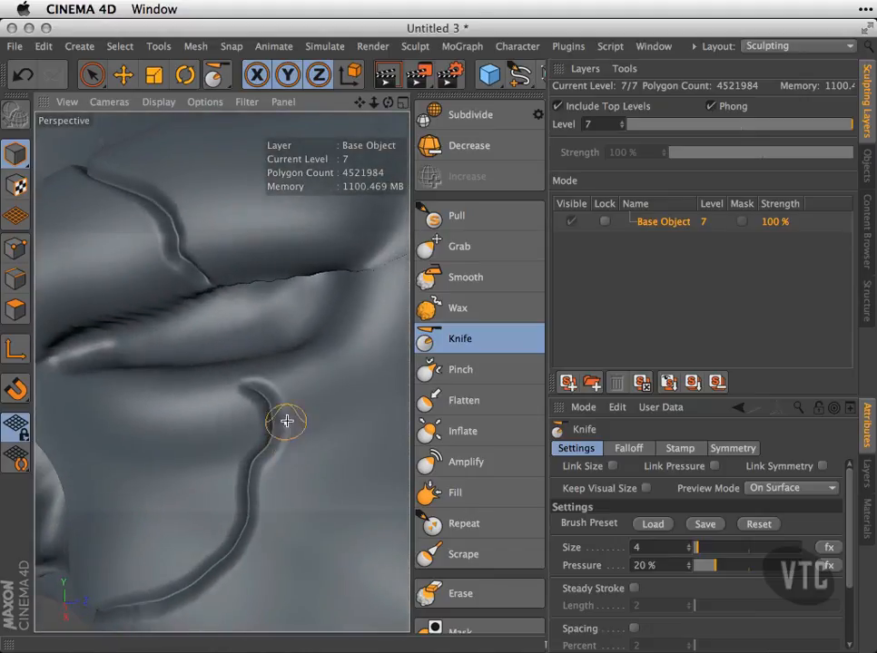
- Tighten the cheek scar into a sharp crease with the Pinch brush at size 9
left_click(434, 379)
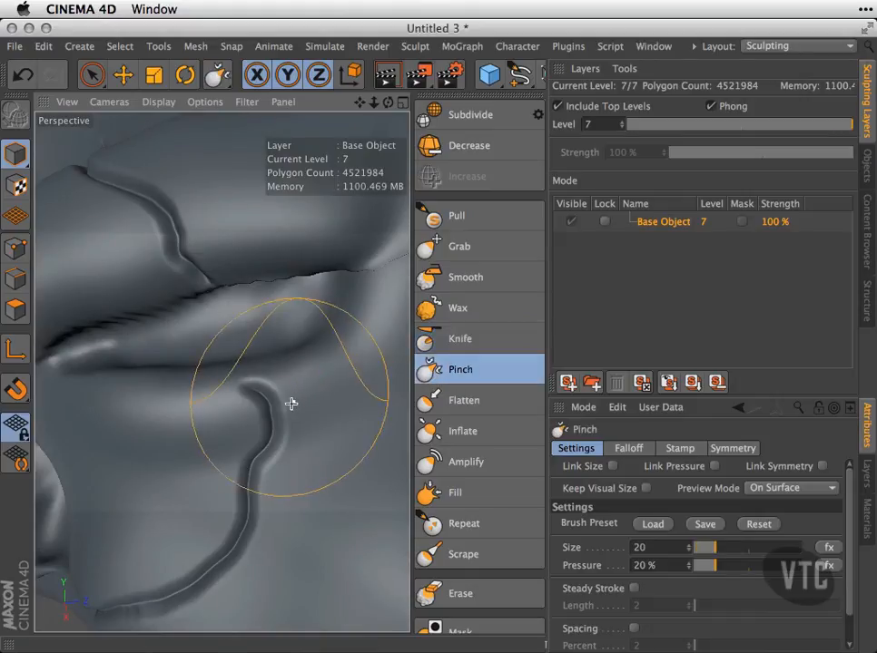
left_click_drag(714, 552, 698, 550)
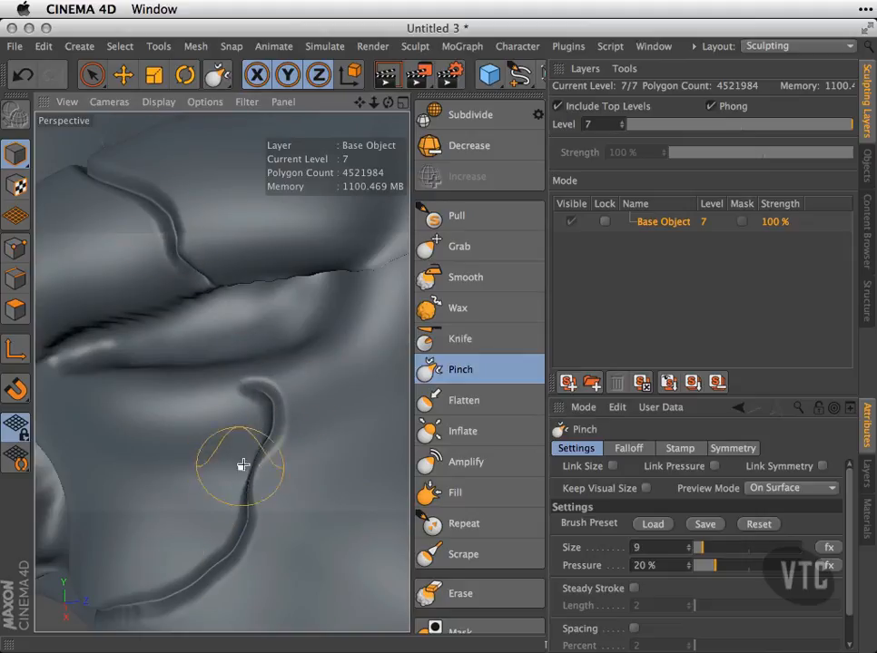
middle_click_drag(233, 477, 323, 271, "alt")
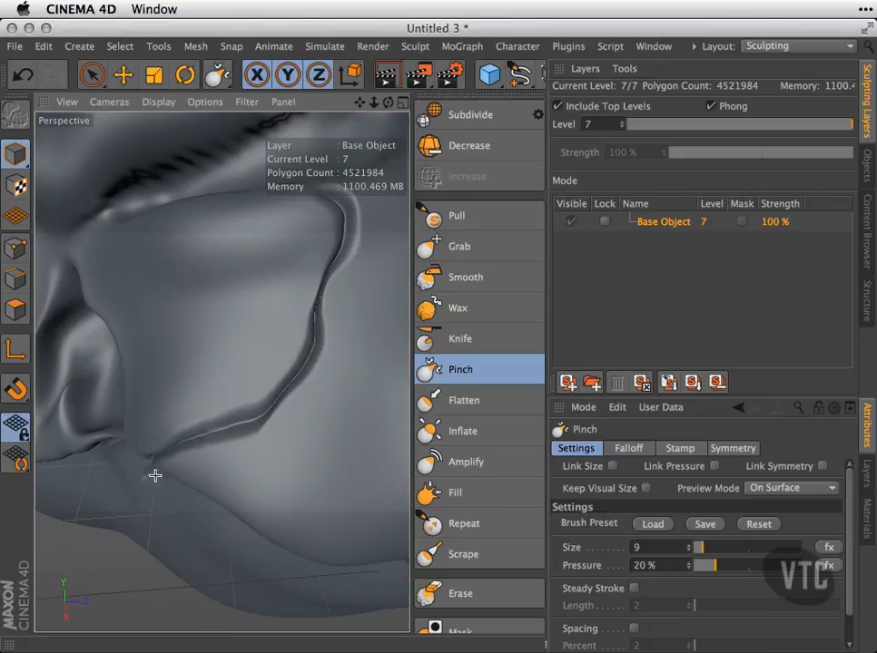
scroll(326, 321, "down", 10)
middle_click_drag(277, 391, 247, 414, "alt")
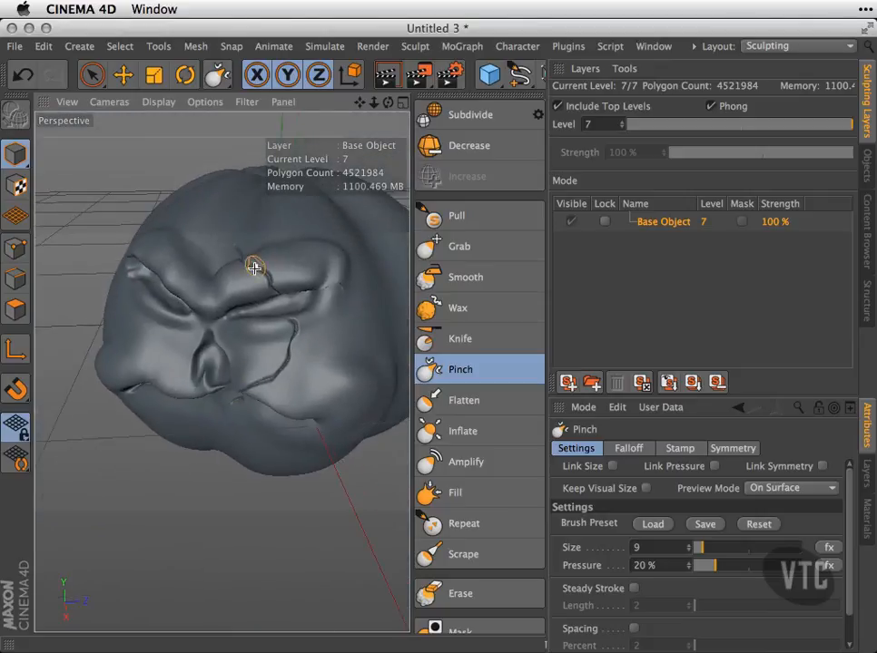
scroll(317, 342, "up", 10)
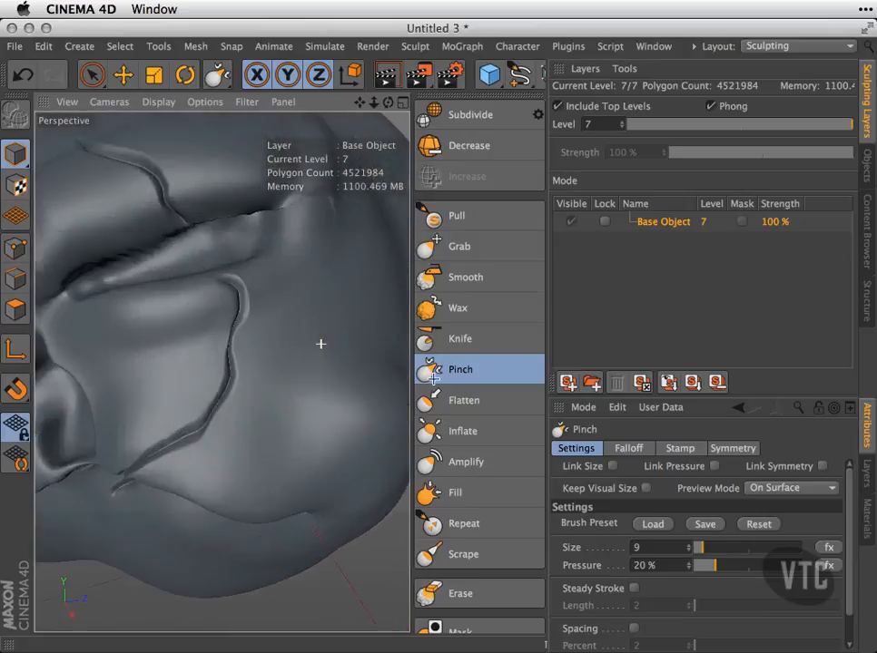
middle_click_drag(342, 371, 352, 367, "alt")
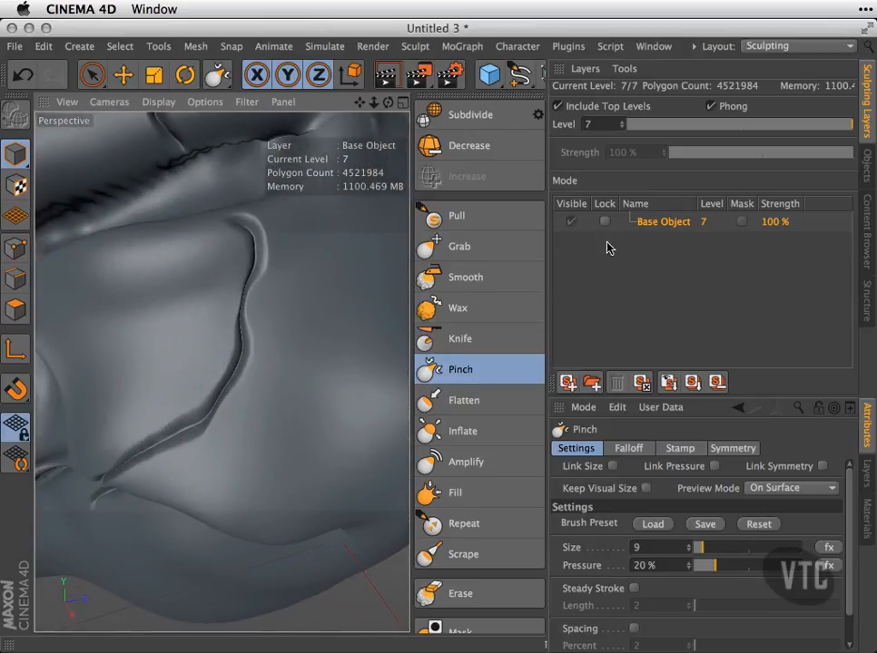
- Add a new sculpt layer and build two short stitches across the cheek scar with the Wax brush at size 6
left_click(567, 382)
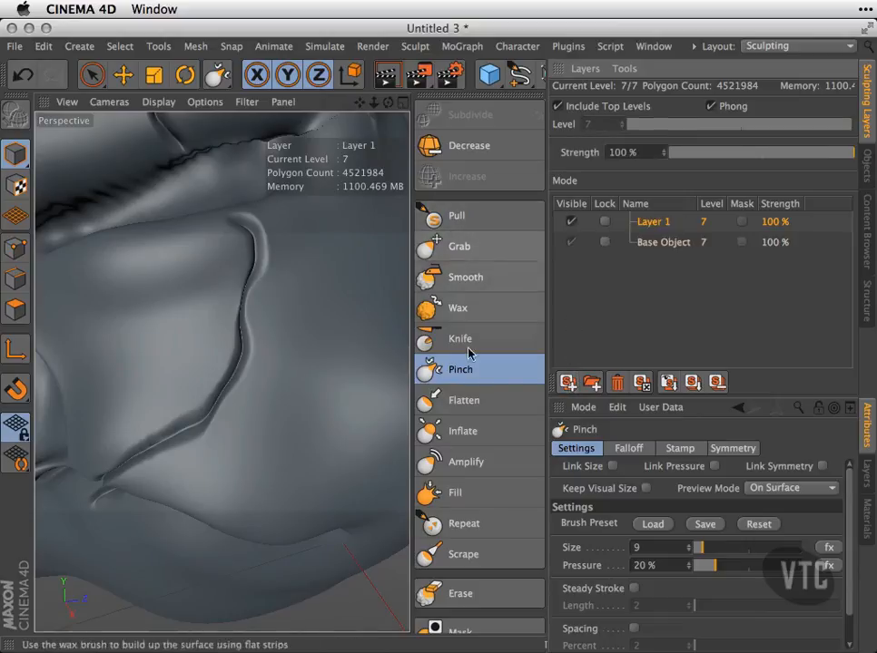
scroll(469, 585, "down", 1)
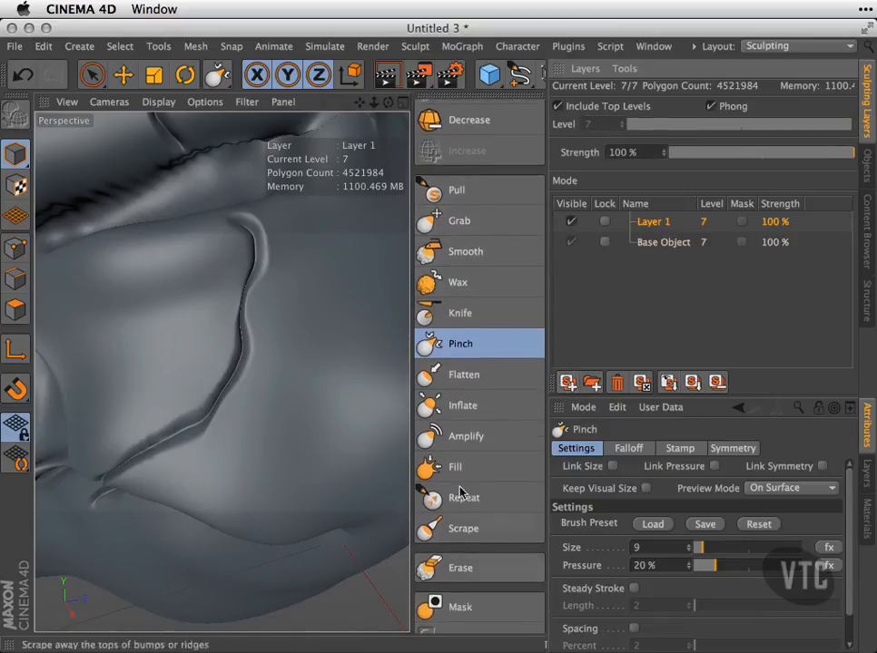
left_click(428, 280)
left_click_drag(714, 548, 709, 548)
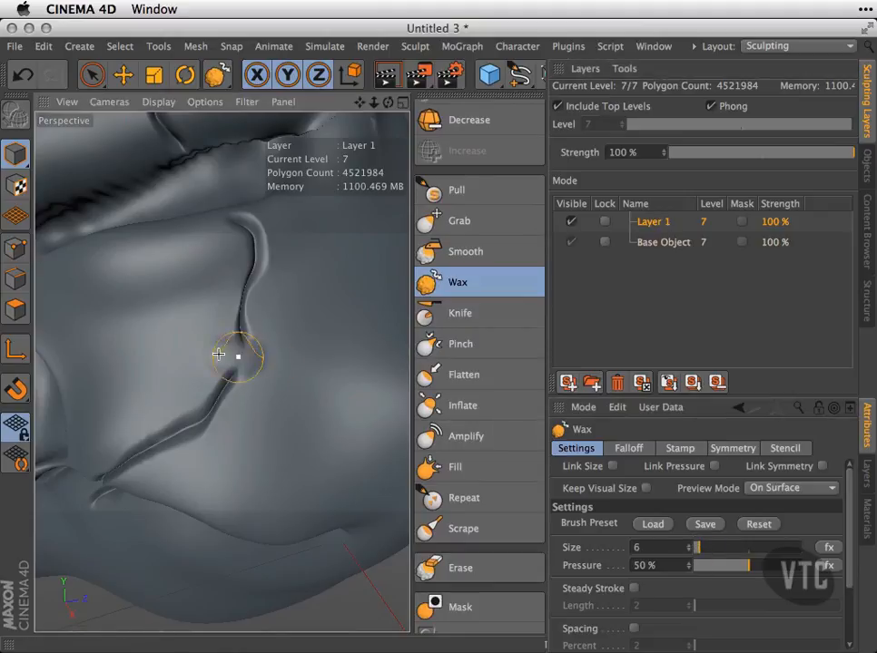
mouse_move(214, 285)
left_mouse_down()
mouse_move(270, 290)
mouse_move(226, 288)
left_mouse_up()
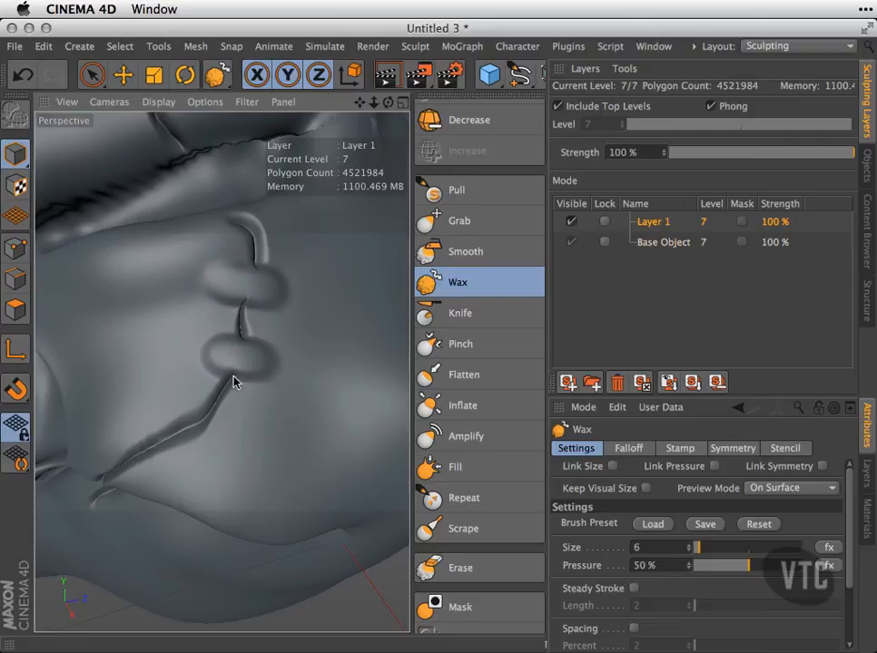
- Build a third stitch across the lower cheek scar and one across the brow scar with the Wax brush at size 6
mouse_move(184, 421)
left_mouse_down()
mouse_move(200, 434)
mouse_move(191, 426)
left_mouse_up()
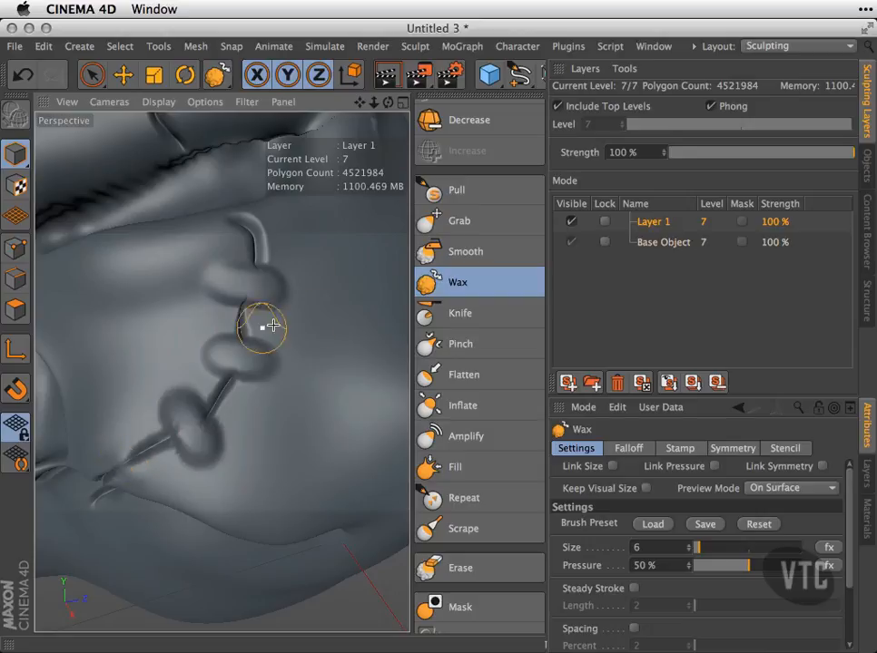
middle_click_drag(332, 390, 419, 589, "alt")
mouse_move(243, 279)
left_mouse_down()
mouse_move(253, 282)
mouse_move(231, 287)
left_mouse_up()
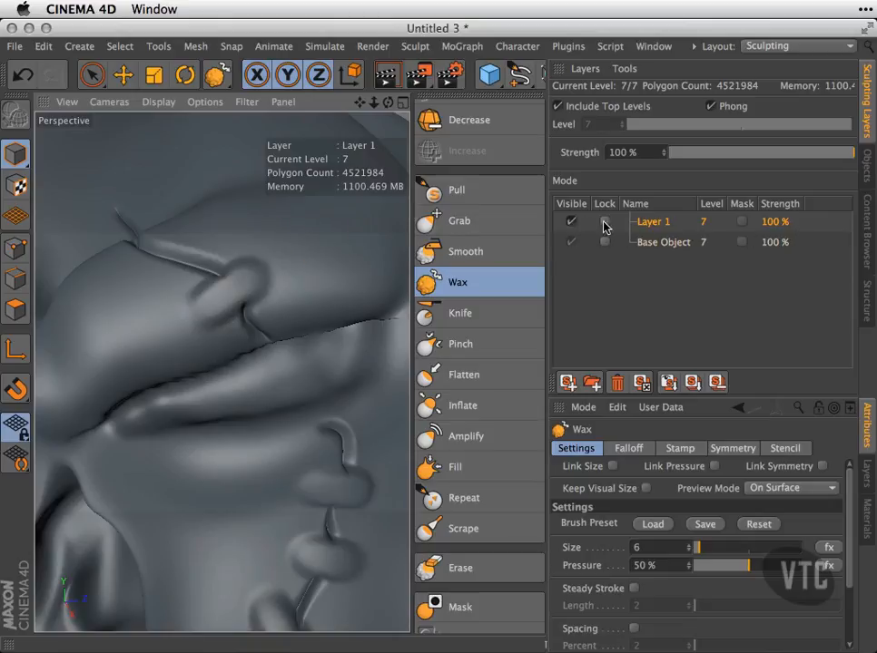
- Rename the new sculpt layer to "stitching" and toggle its visibility off and back on
double_click(658, 222)
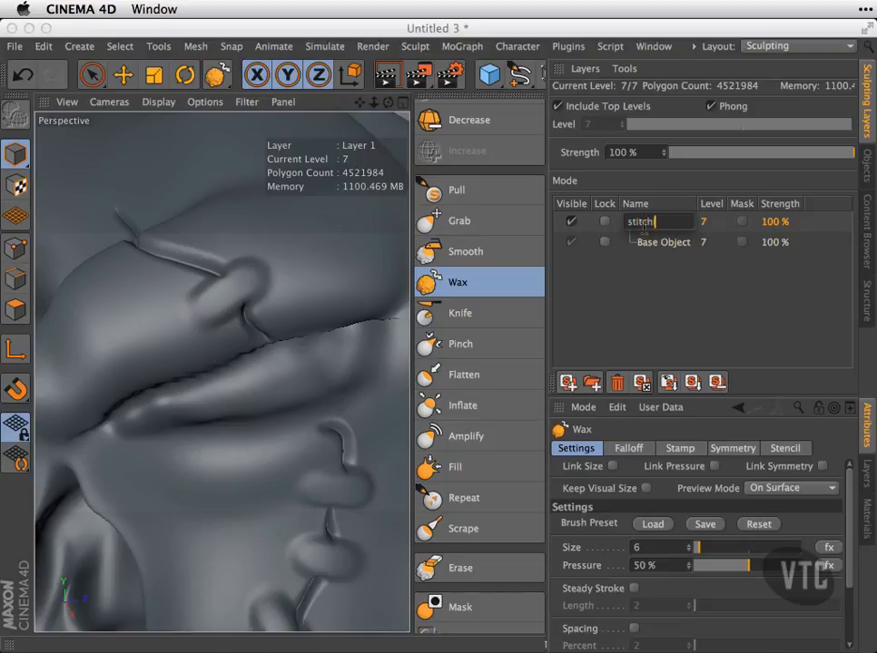
type("stitching")
key("Return")
left_click(572, 223)
left_click(571, 222)
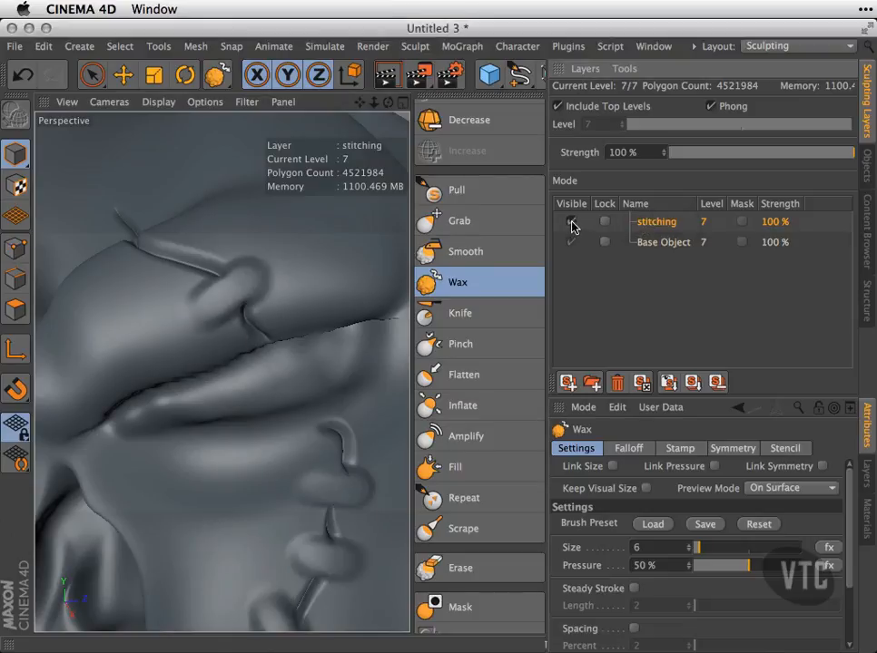
- Try the stitching layer at 30% and 300% strength, and return it to 100%
double_click(771, 223)
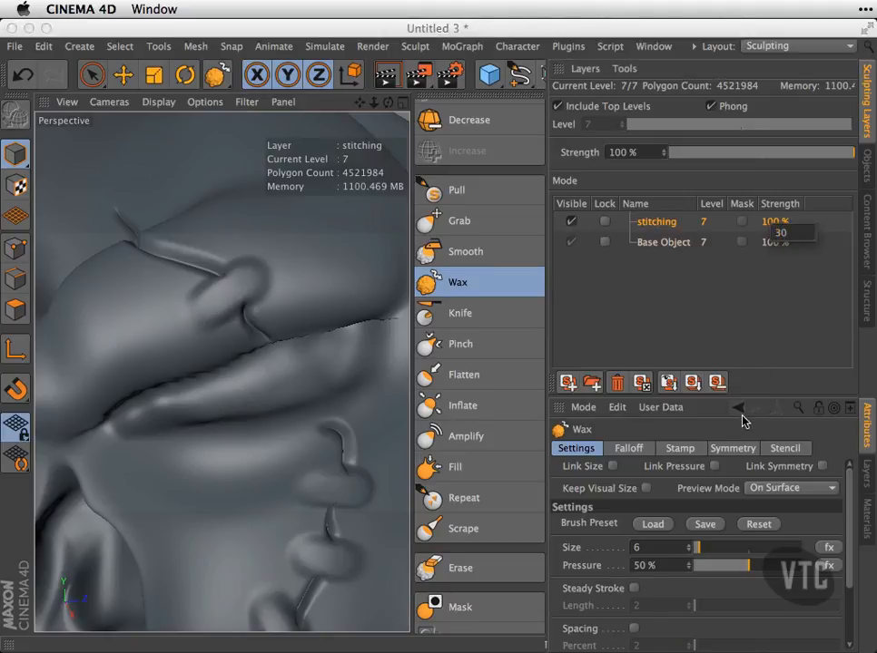
key("Return")
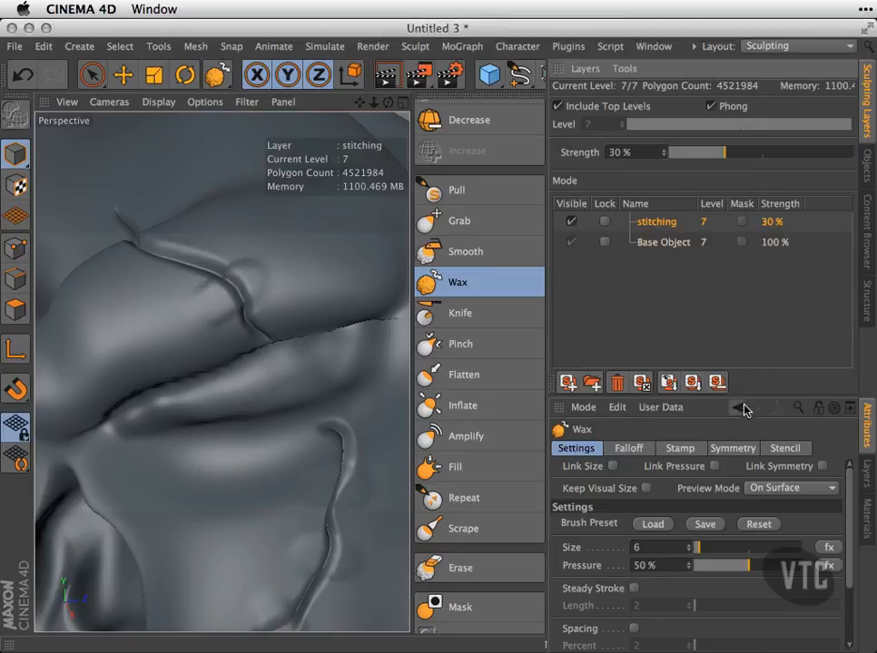
double_click(788, 229)
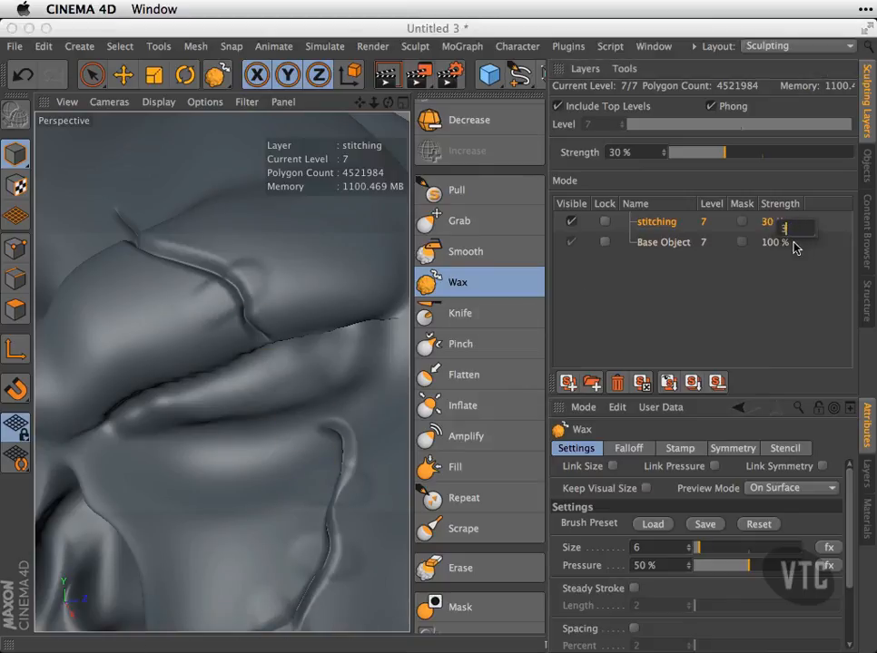
type("300")
key("Return")
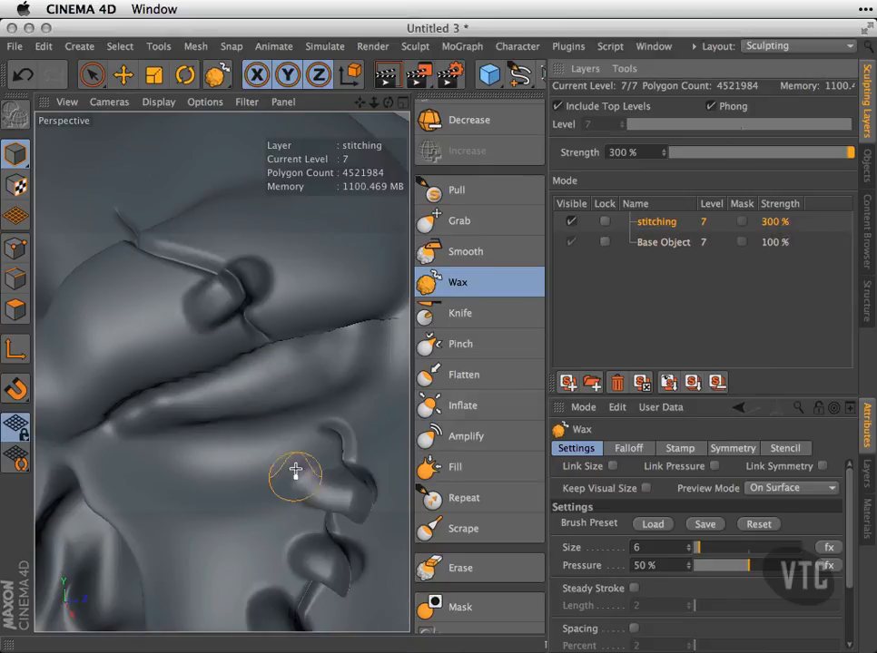
double_click(778, 225)
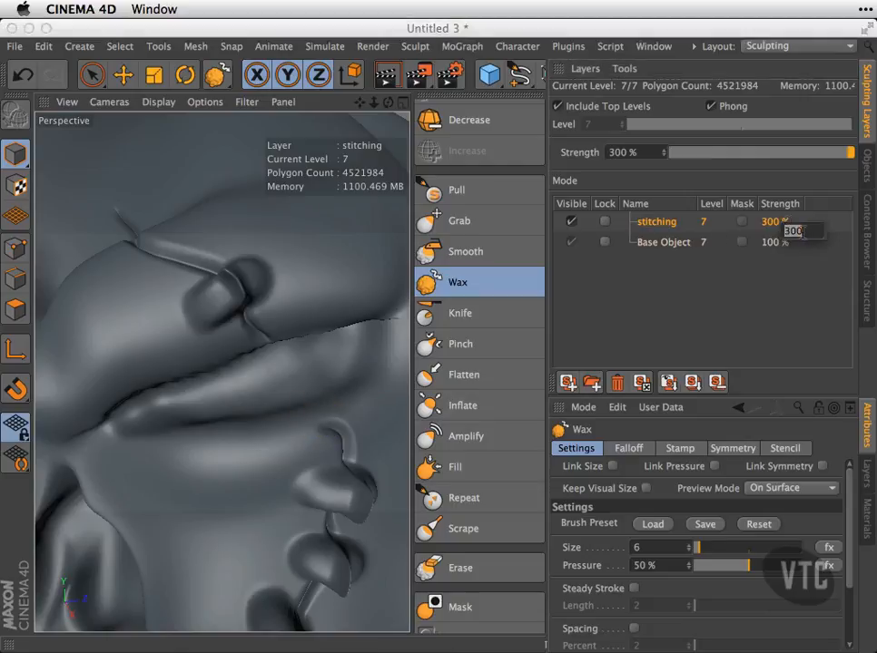
key("Return")
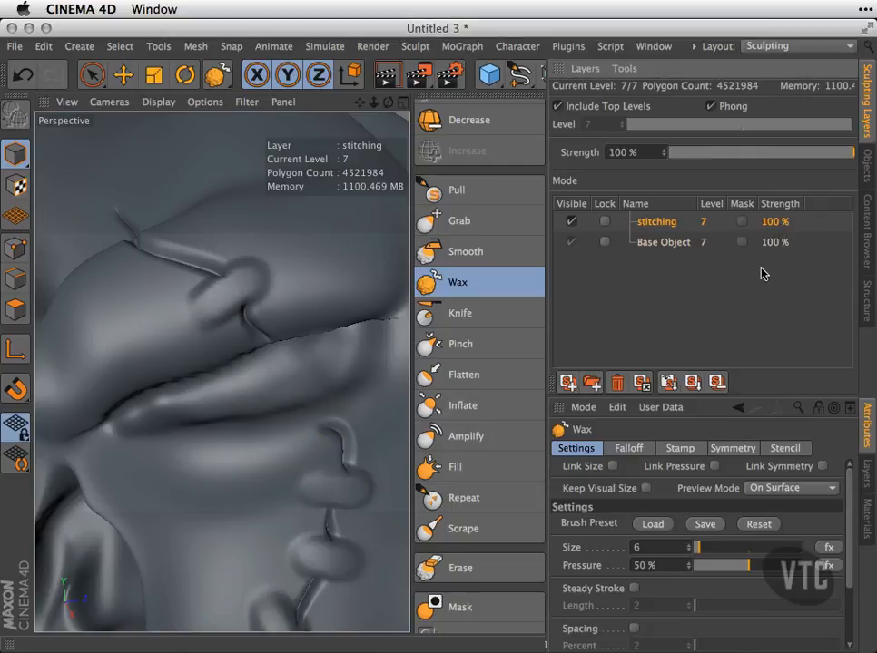
- Examine the stitched scar up close and the whole sculpted face from several angles
right_click_drag(386, 383, 310, 383, "alt")
left_click_drag(309, 383, 310, 416, "alt")
right_click_drag(293, 353, 344, 347, "alt")
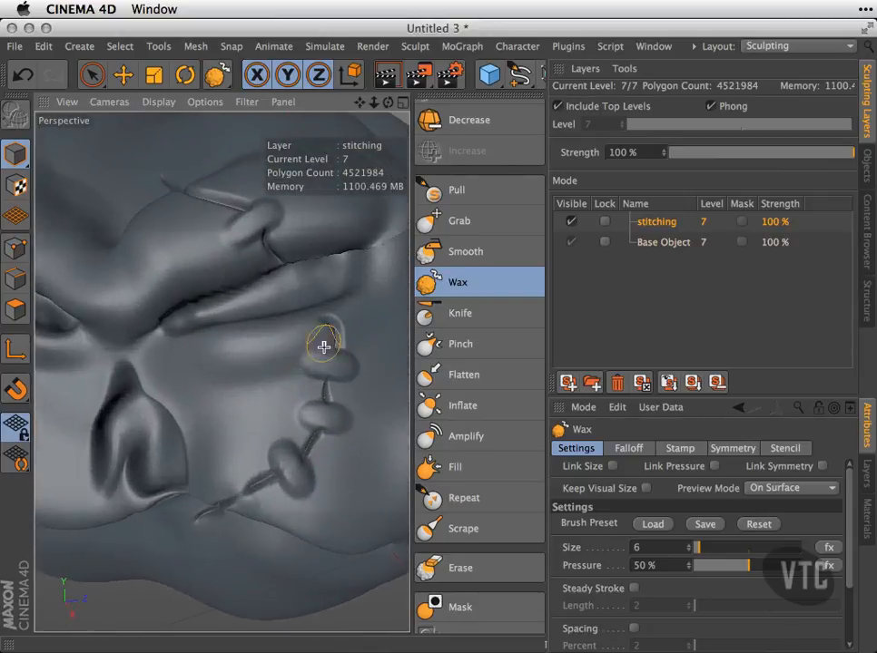
left_click_drag(282, 433, 296, 384, "alt")
right_click_drag(296, 382, 219, 364, "alt")
mouse_move(311, 373)
left_mouse_down("alt")
mouse_move(221, 370)
mouse_move(242, 368)
mouse_move(196, 377)
mouse_move(398, 366)
mouse_move(378, 311)
left_mouse_up("alt")
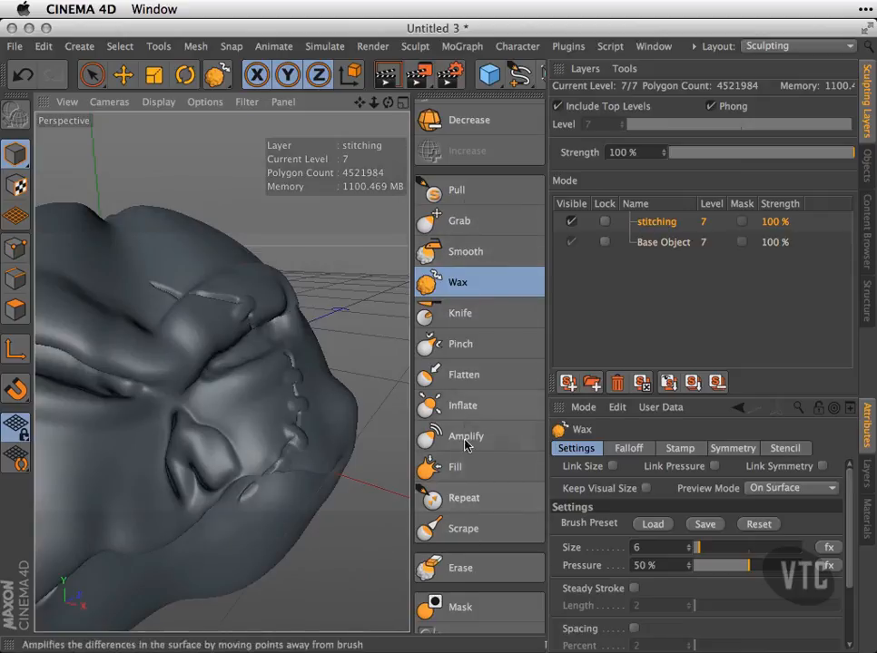
mouse_move(358, 412)
left_mouse_down("alt")
mouse_move(264, 465)
mouse_move(264, 401)
left_mouse_up("alt")
right_click_drag(286, 398, 358, 390, "alt")
right_click_drag(312, 363, 278, 364, "alt")
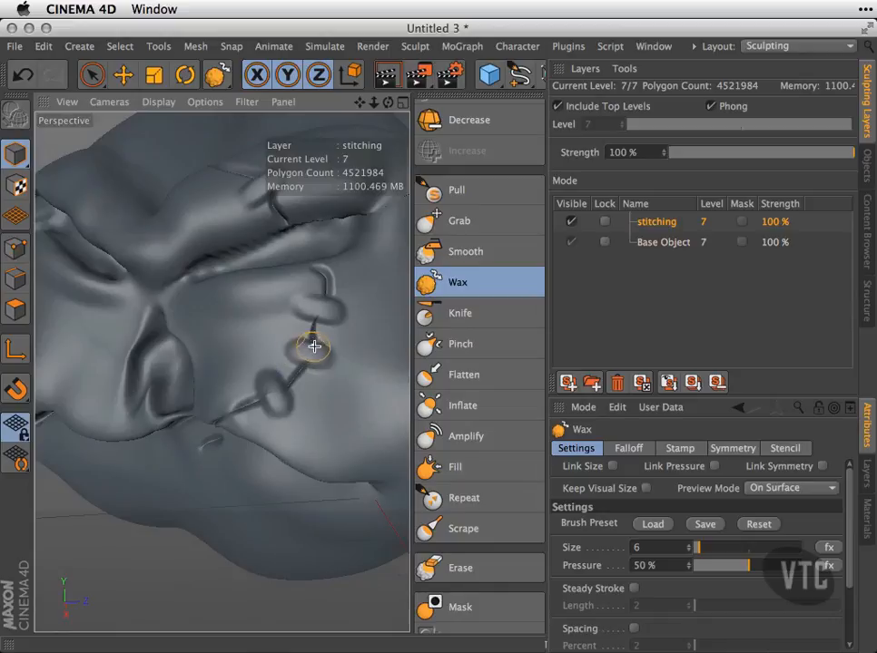
scroll(499, 523, "down", 3)
mouse_move(502, 470)
left_mouse_down()
mouse_move(499, 439)
mouse_move(482, 508)
left_mouse_up()
mouse_move(213, 464)
left_mouse_down("alt")
mouse_move(254, 480)
mouse_move(344, 366)
left_mouse_up("alt")
right_click_drag(316, 355, 278, 371, "alt")
left_click_drag(221, 372, 369, 391, "alt")
right_click_drag(340, 378, 336, 379, "alt")
left_click_drag(337, 380, 238, 368, "alt")
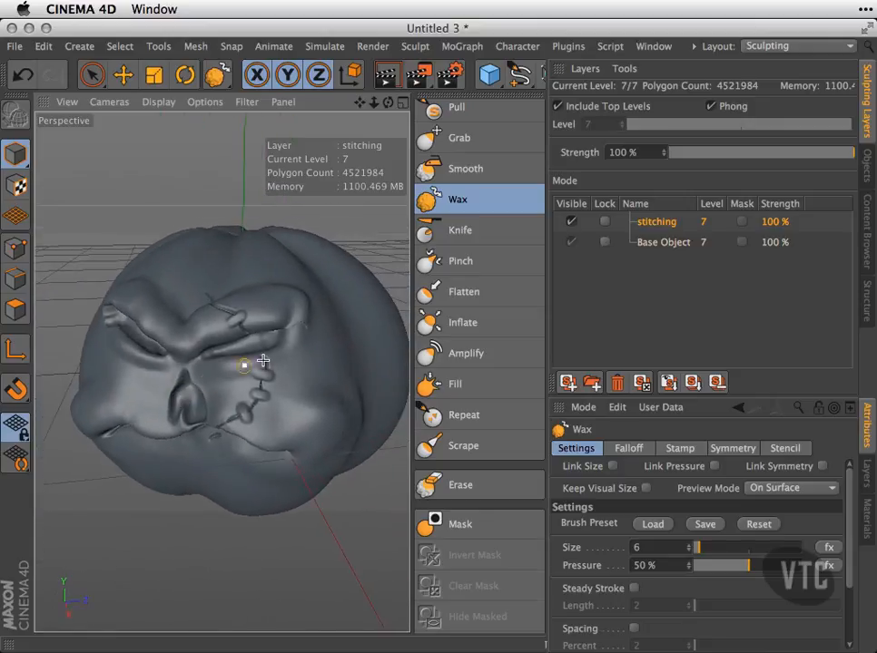